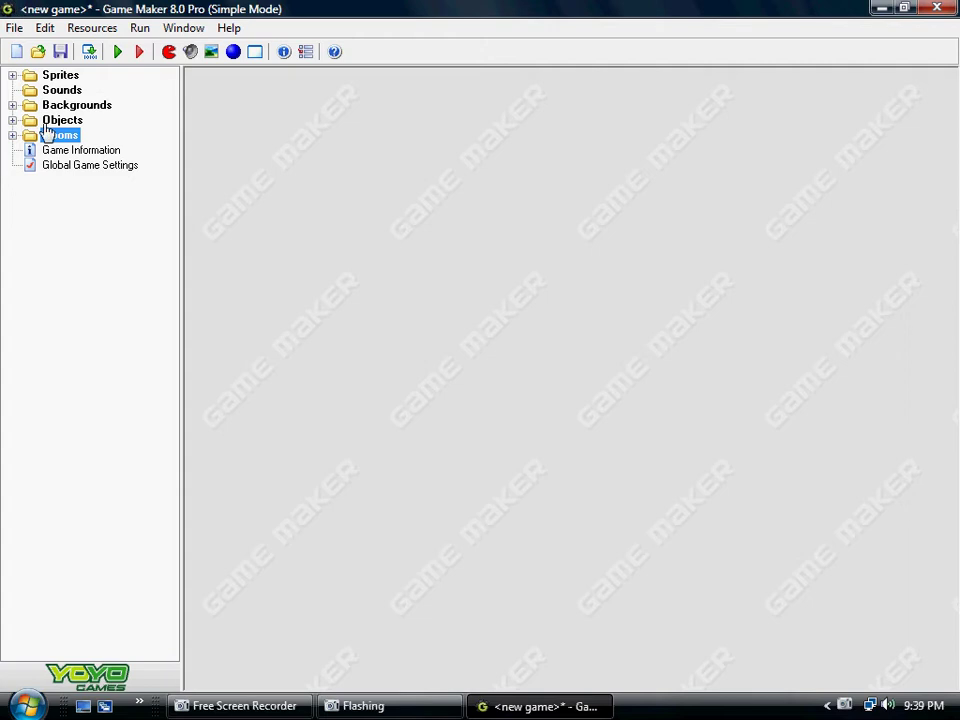
pyautogui.click(58, 90)
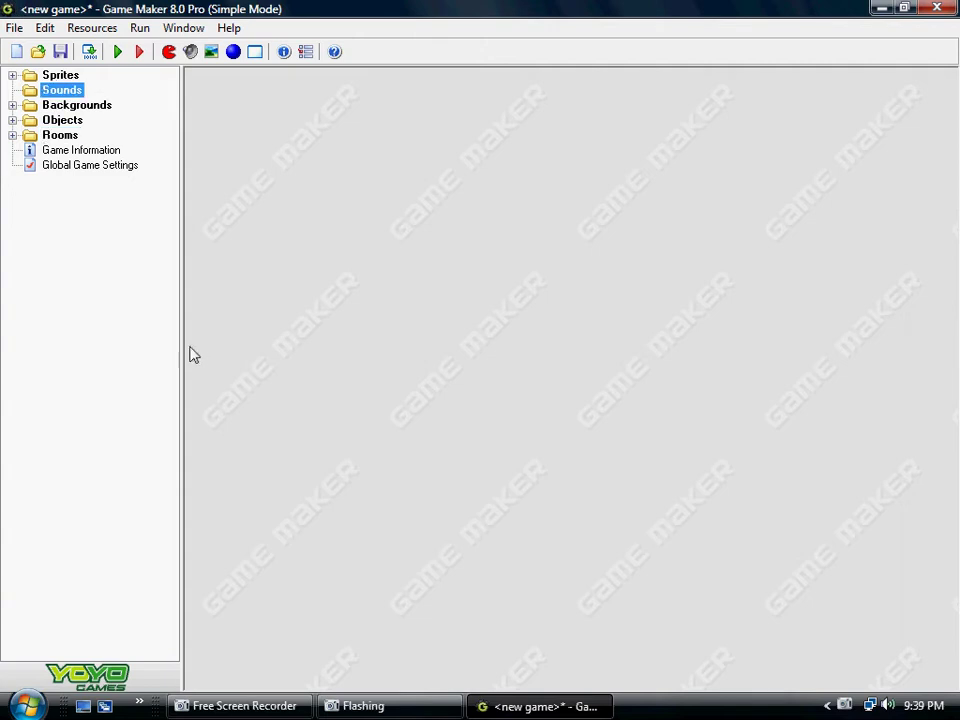
pyautogui.click(48, 74)
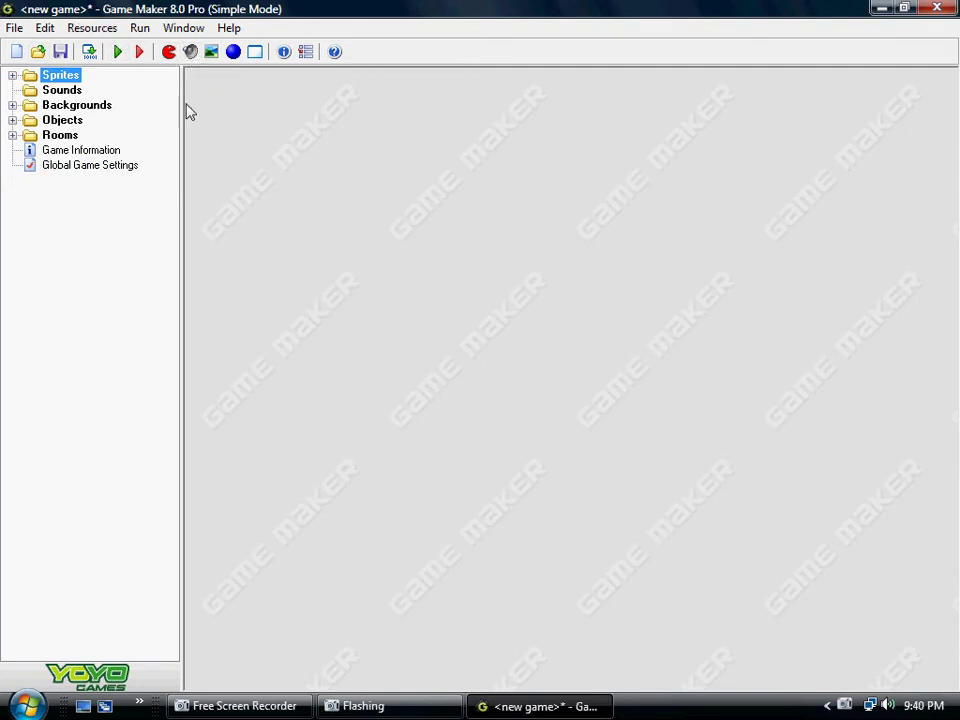
pyautogui.click(92, 28)
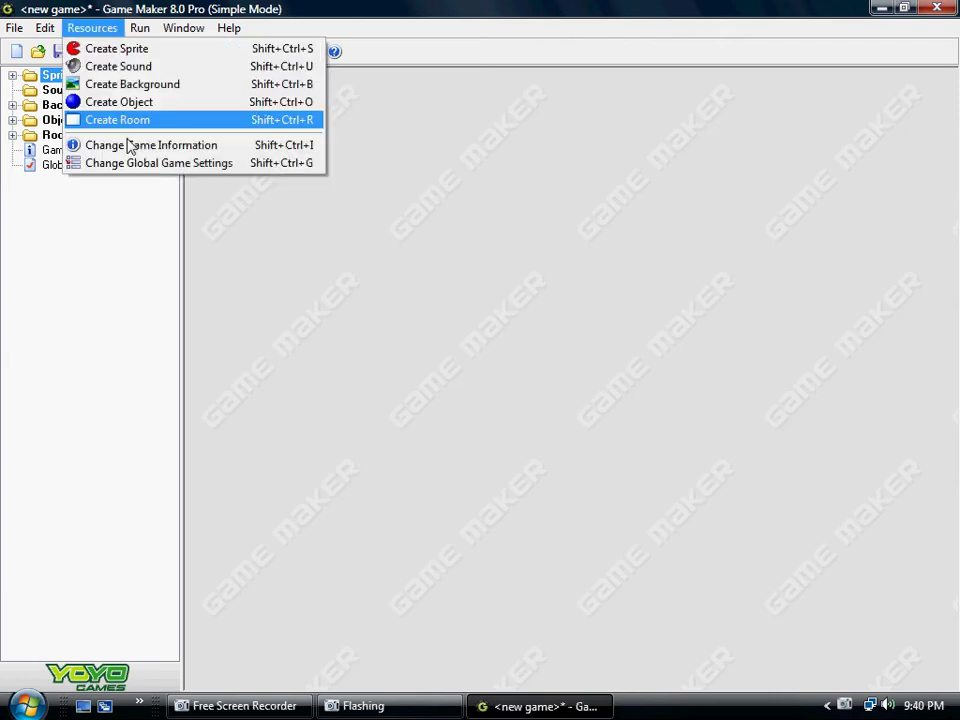
pyautogui.click(107, 29)
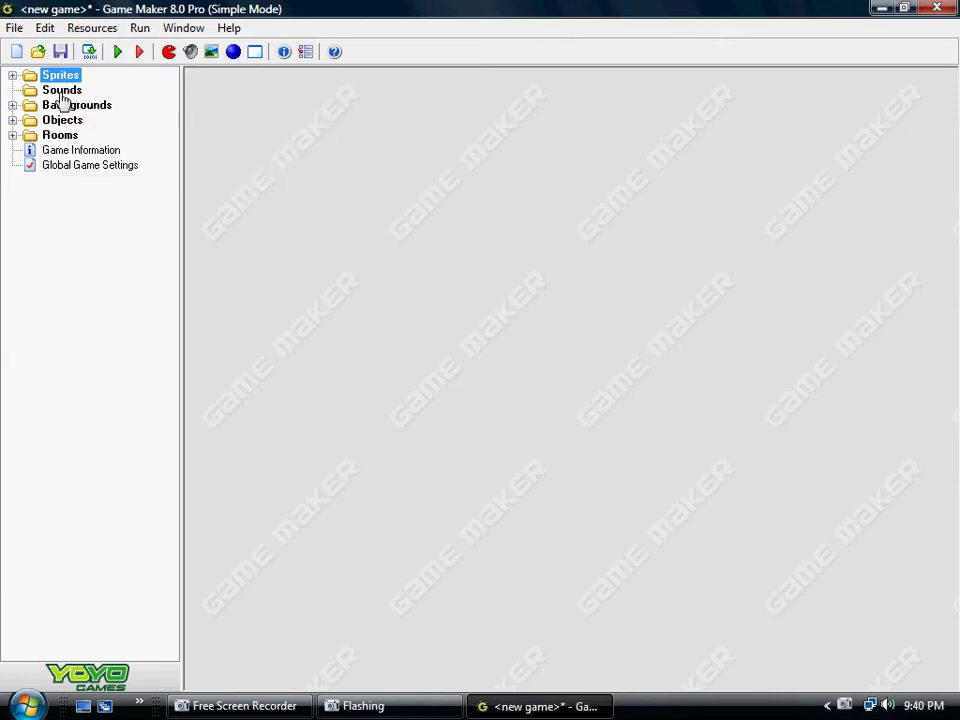
pyautogui.rightClick(62, 92)
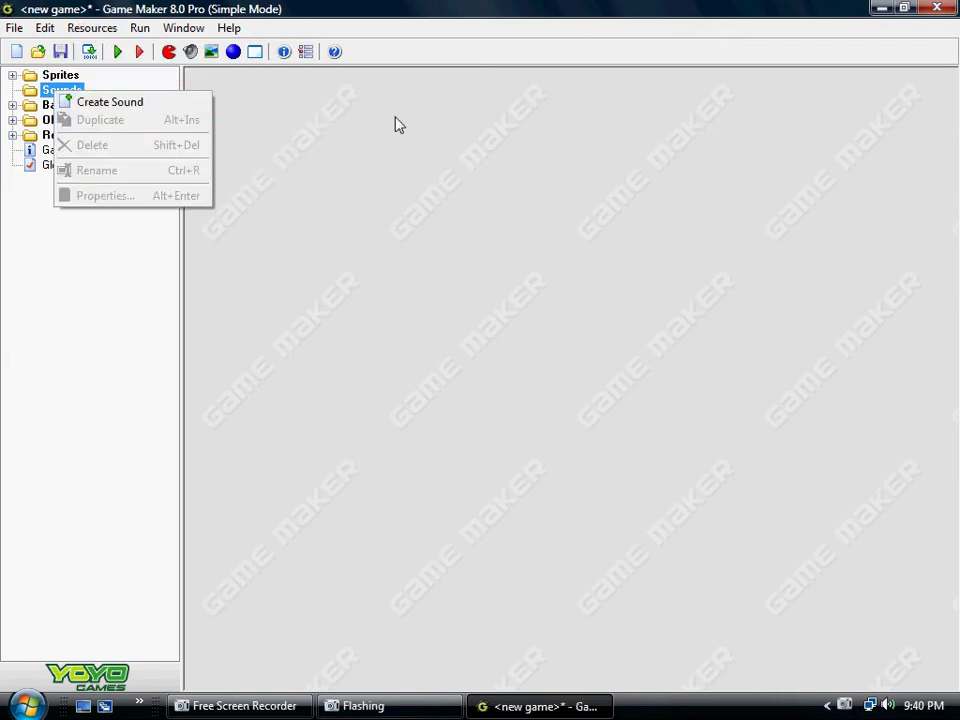
pyautogui.click(302, 350)
# Create a new sound resource and name it bounce.
pyautogui.click(191, 51)
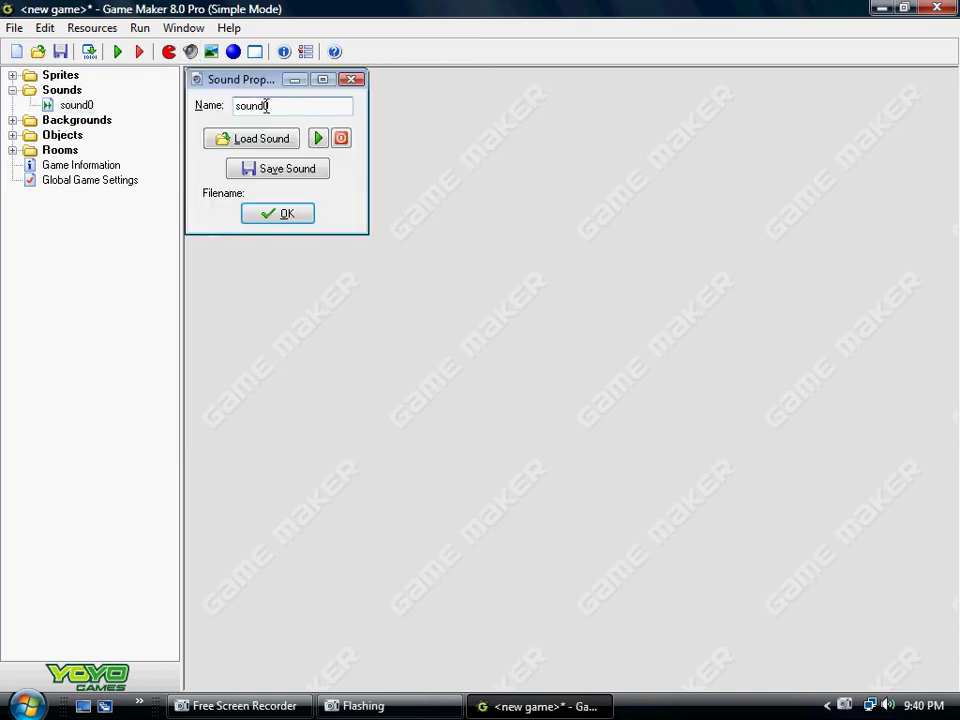
pyautogui.doubleClick(270, 88)
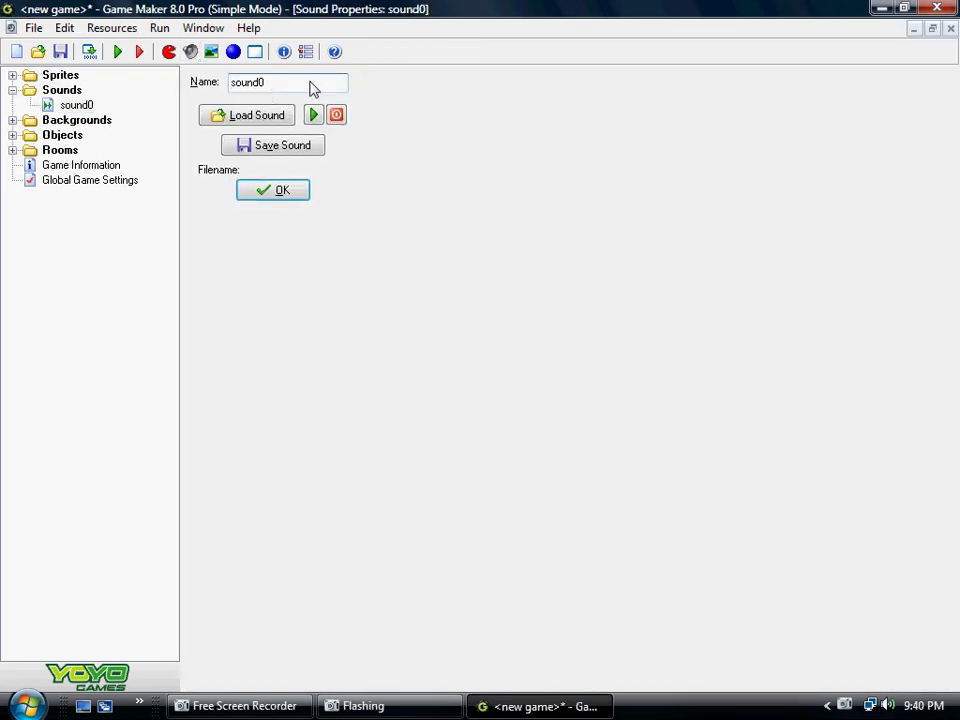
pyautogui.click(931, 30)
pyautogui.moveTo(302, 86); pyautogui.dragTo(176, 166)
pyautogui.write('beep')
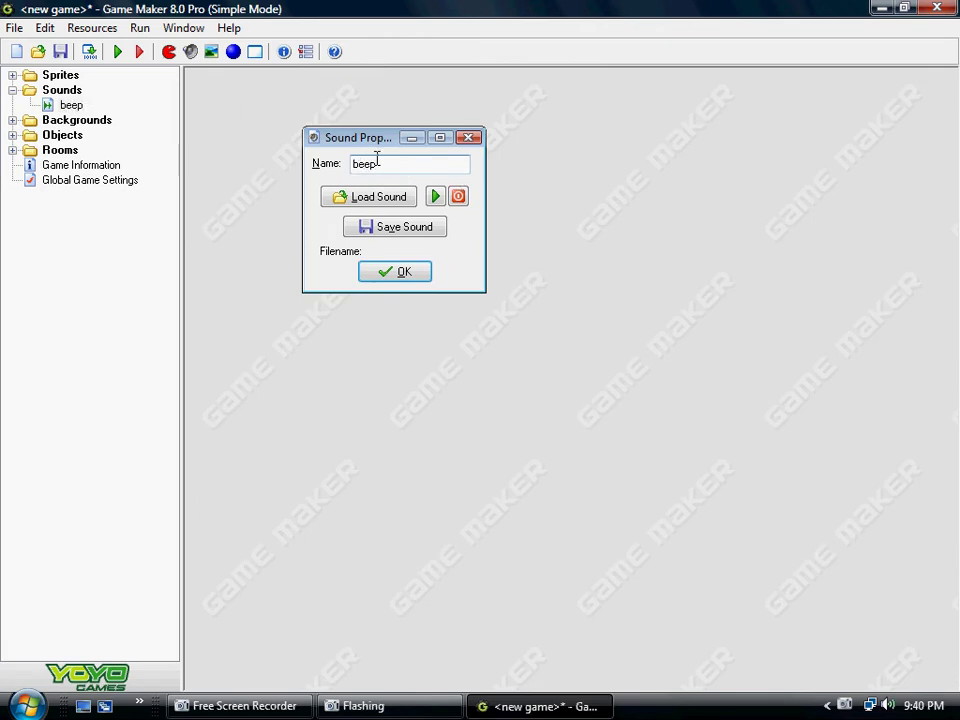
pyautogui.moveTo(377, 162); pyautogui.dragTo(359, 164)
pyautogui.write('ounce')
# Start loading a file for the bounce sound and browse to the Sounds folder in C:, Program Files, Game_Maker8.
pyautogui.click(403, 204)
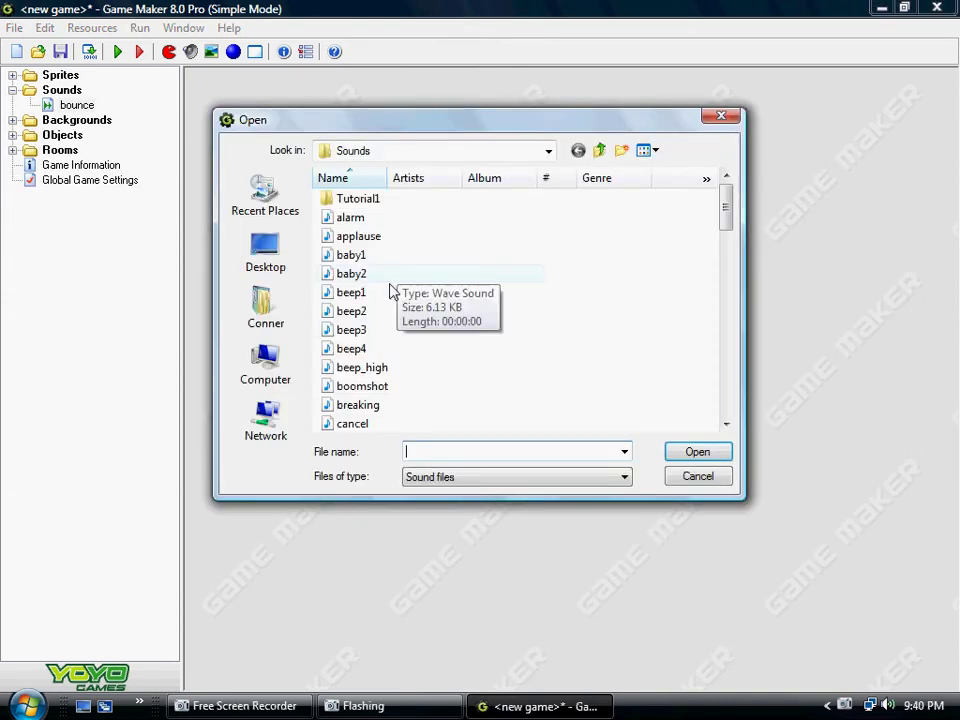
pyautogui.moveTo(727, 208); pyautogui.dragTo(730, 410)
pyautogui.moveTo(694, 284); pyautogui.dragTo(718, 113)
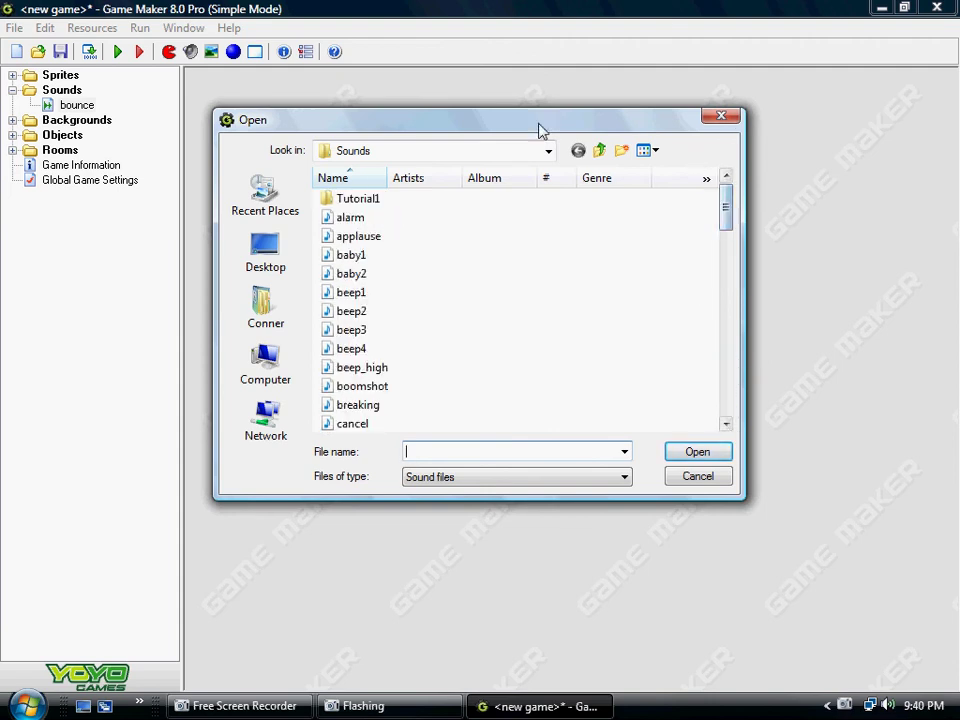
pyautogui.moveTo(726, 206)
pyautogui.mouseDown()
pyautogui.moveTo(729, 285)
pyautogui.moveTo(726, 204)
pyautogui.mouseUp()
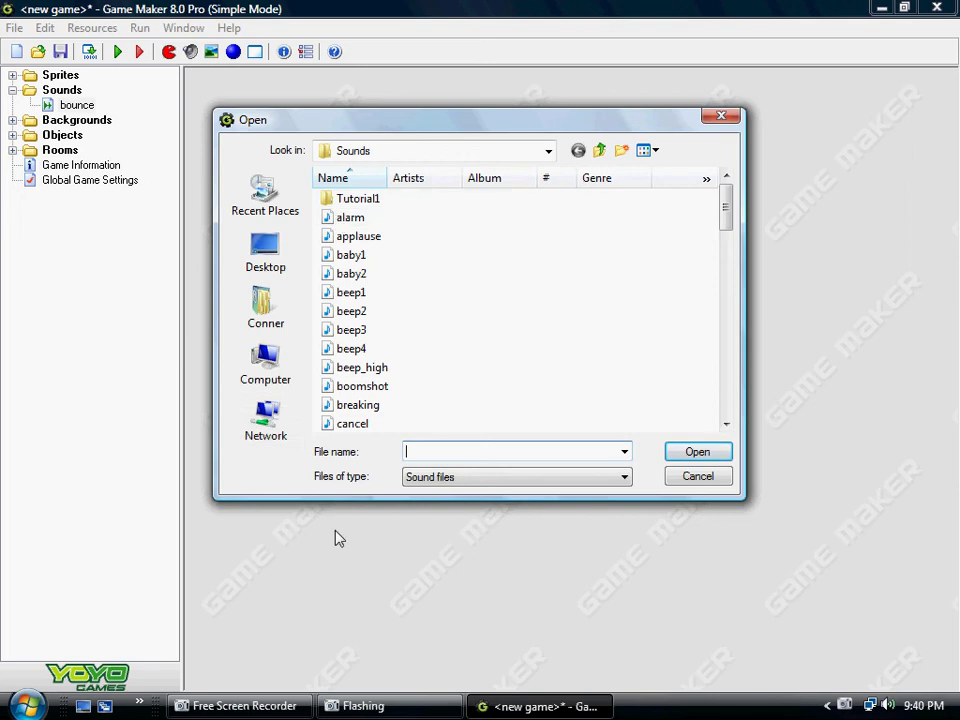
pyautogui.click(240, 372)
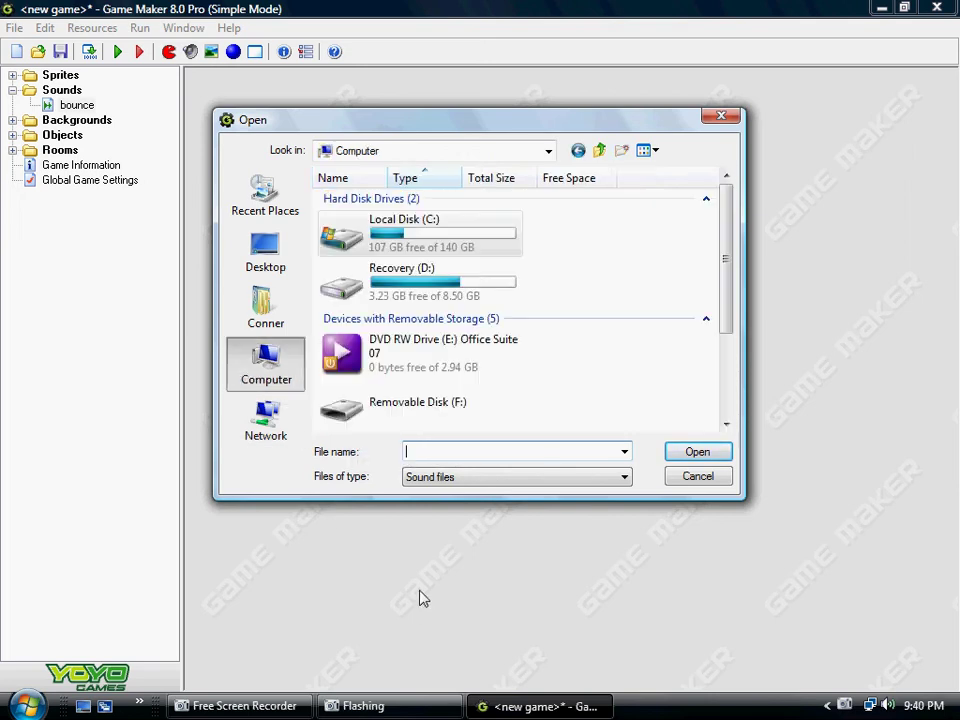
pyautogui.doubleClick(418, 244)
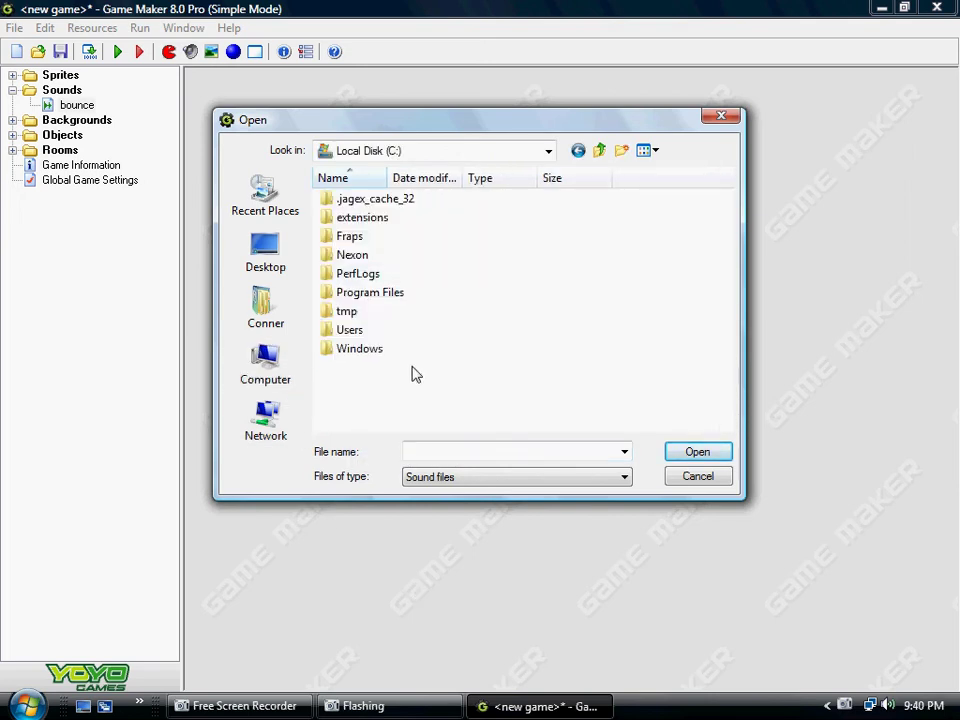
pyautogui.doubleClick(390, 297)
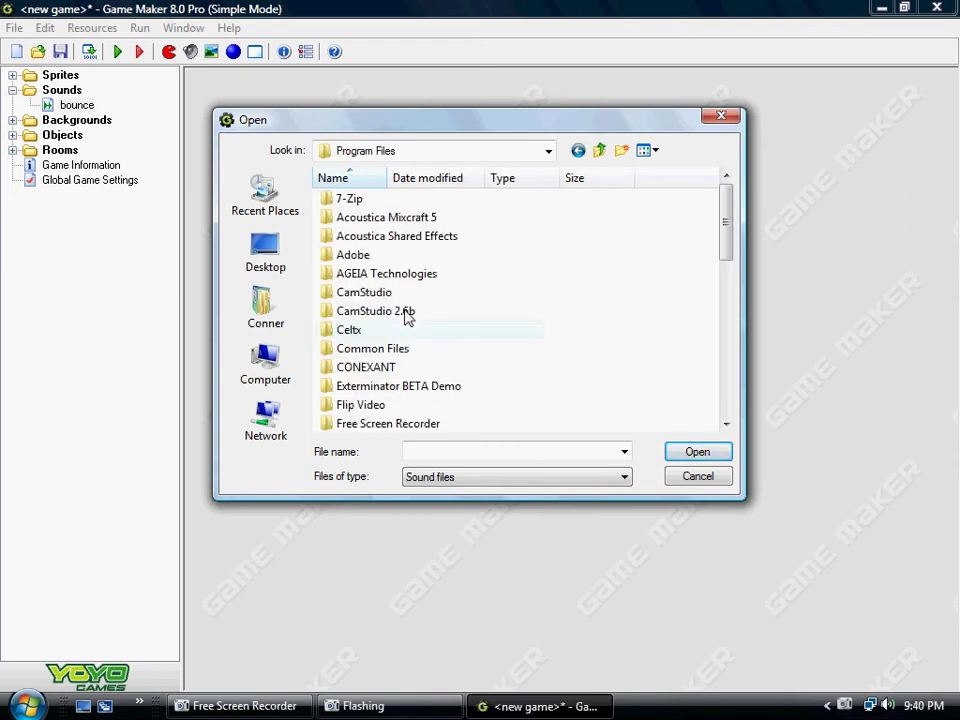
pyautogui.scroll(-2, 432, 328)
pyautogui.scroll(-2, 432, 328)
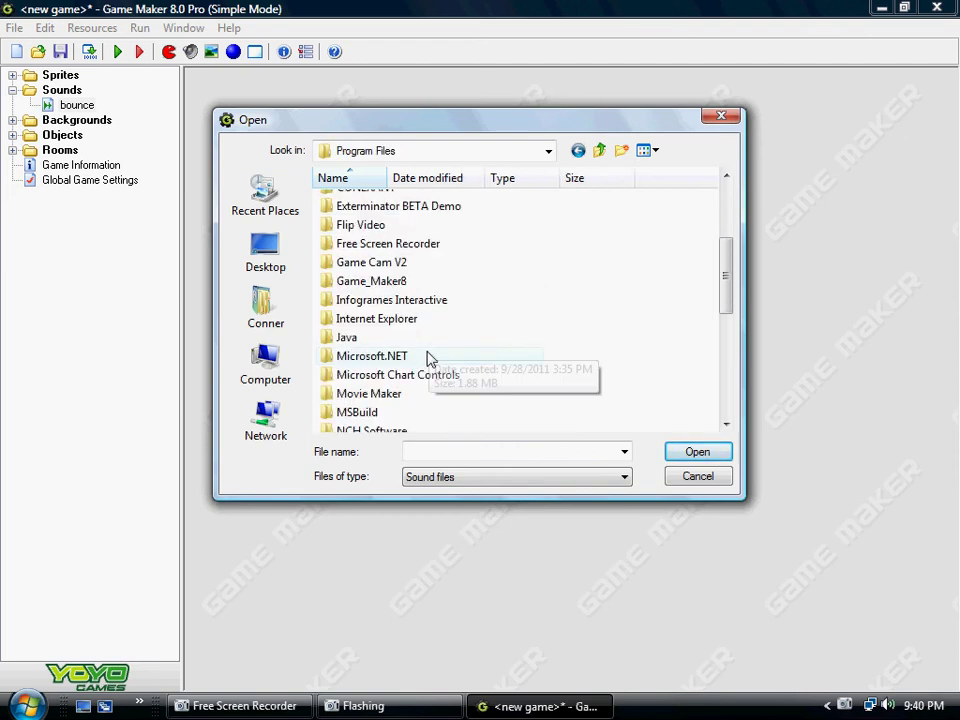
pyautogui.doubleClick(417, 283)
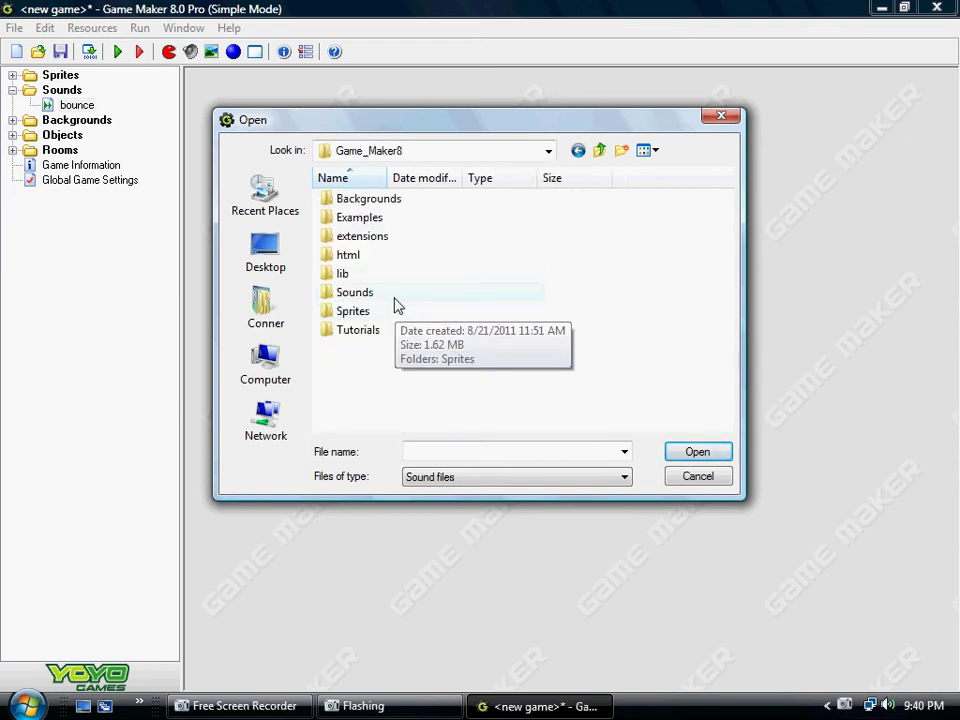
pyautogui.doubleClick(399, 295)
# Load beep1 into the bounce sound, preview its playback and confirm the sound properties.
pyautogui.scroll(-2, 441, 272)
pyautogui.scroll(2, 429, 266)
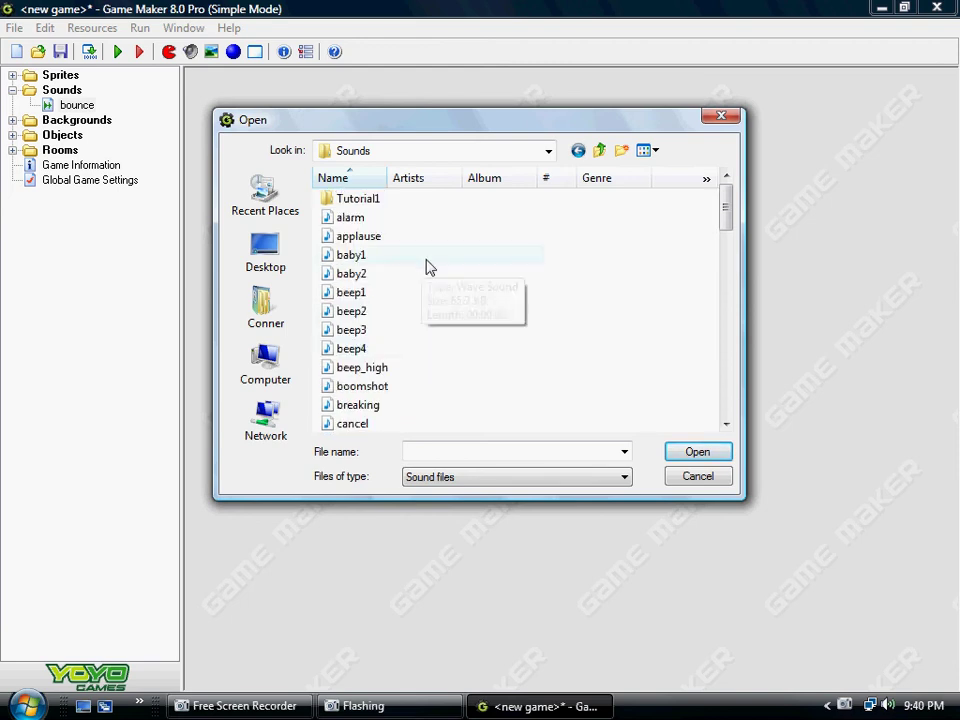
pyautogui.doubleClick(381, 294)
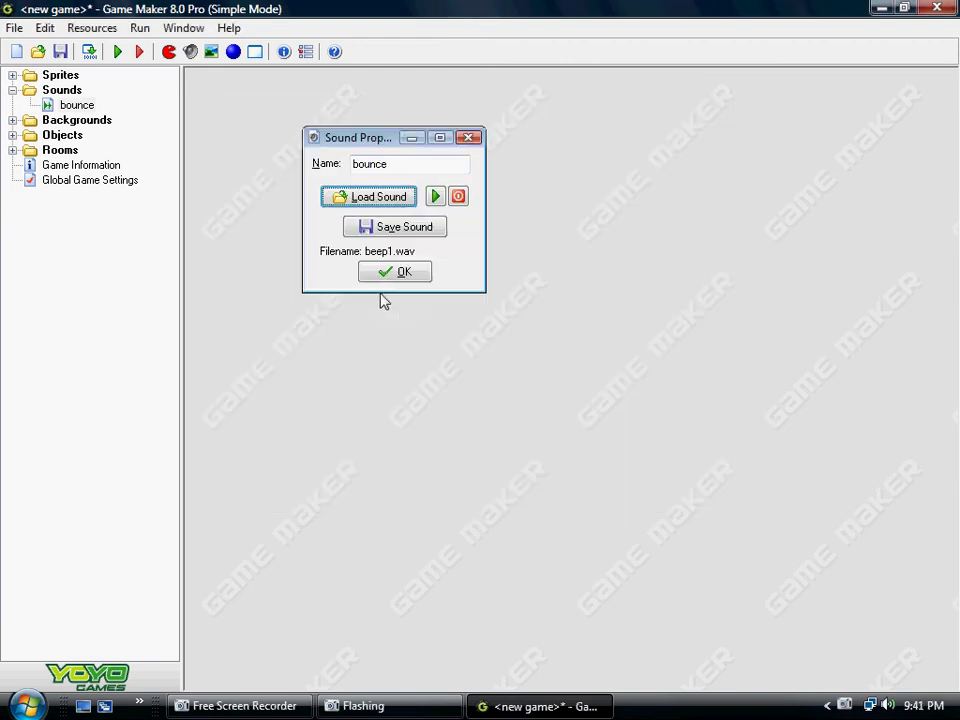
pyautogui.click(435, 197)
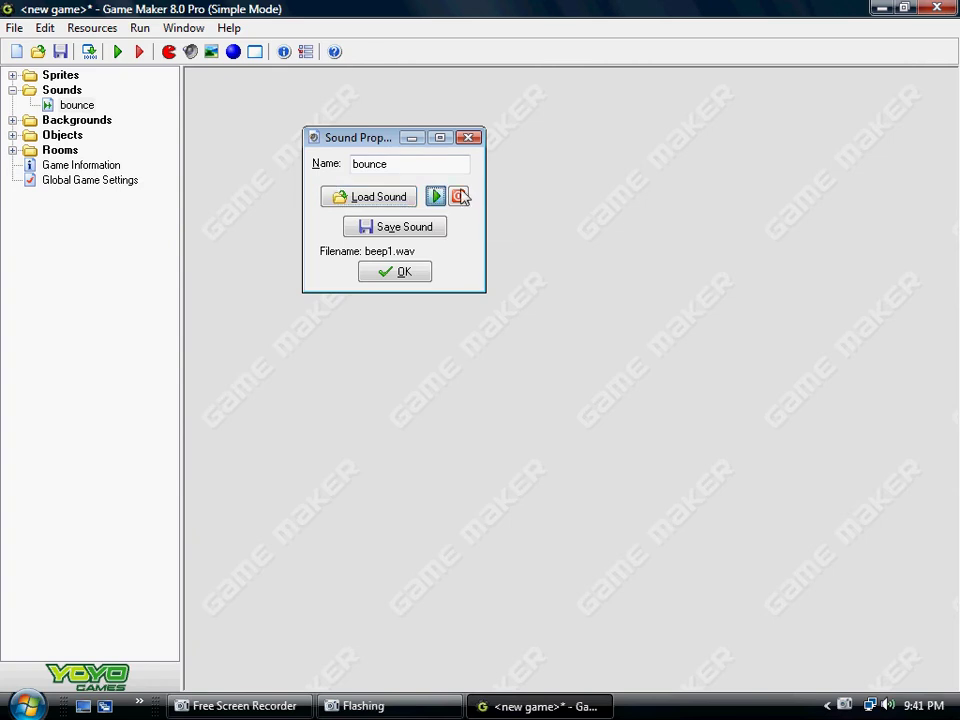
pyautogui.click(457, 197)
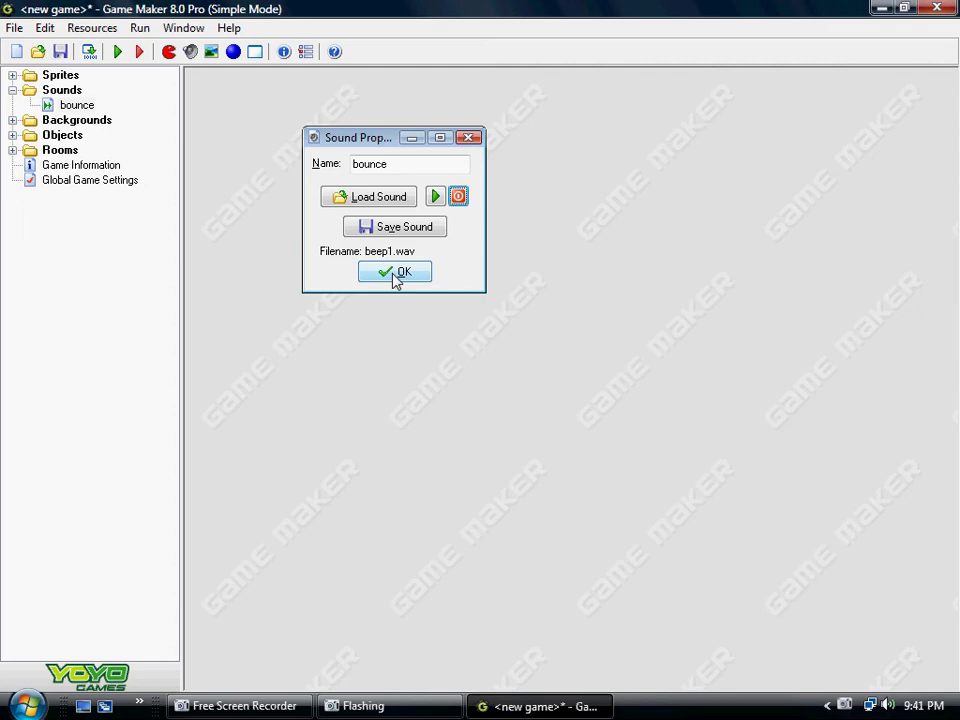
pyautogui.click(394, 276)
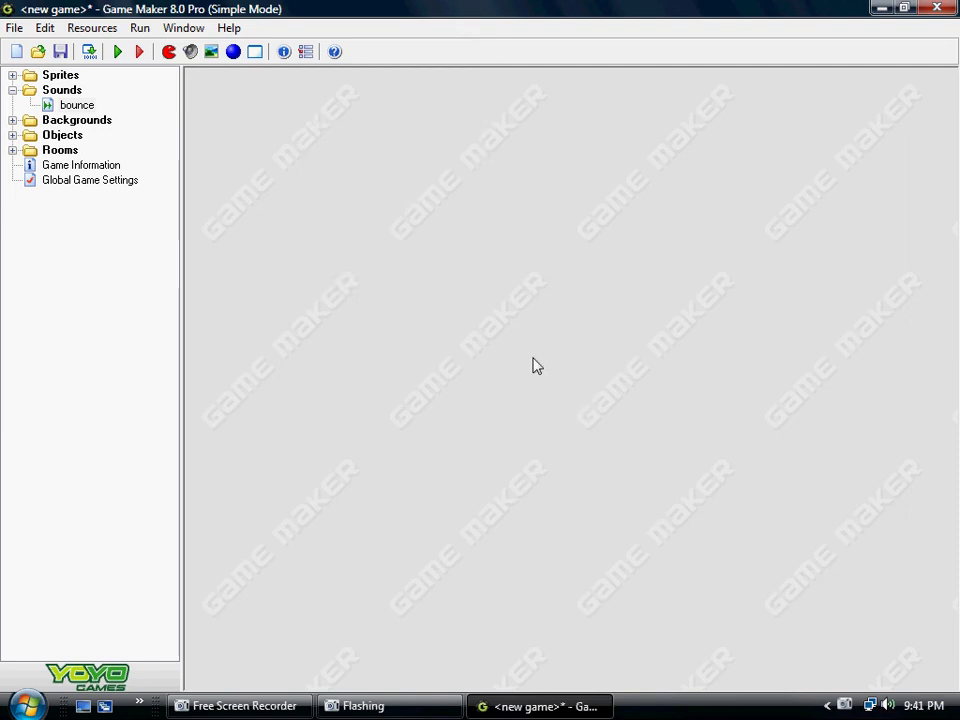
# Create a second sound named lose, load lose2 into it, preview it and confirm the sound properties.
pyautogui.click(191, 52)
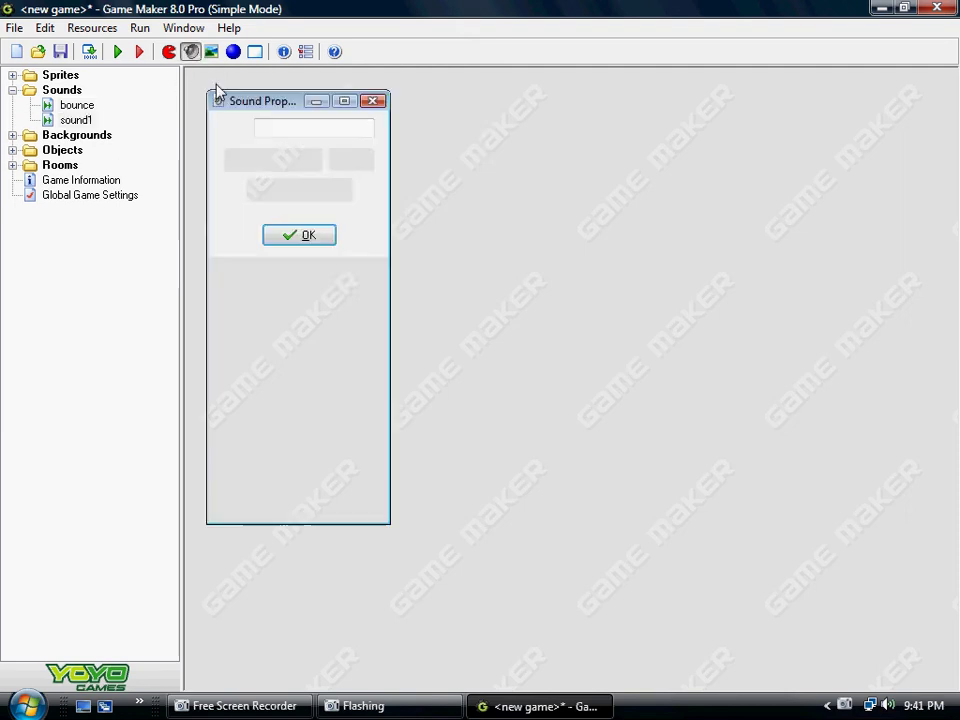
pyautogui.write('lose')
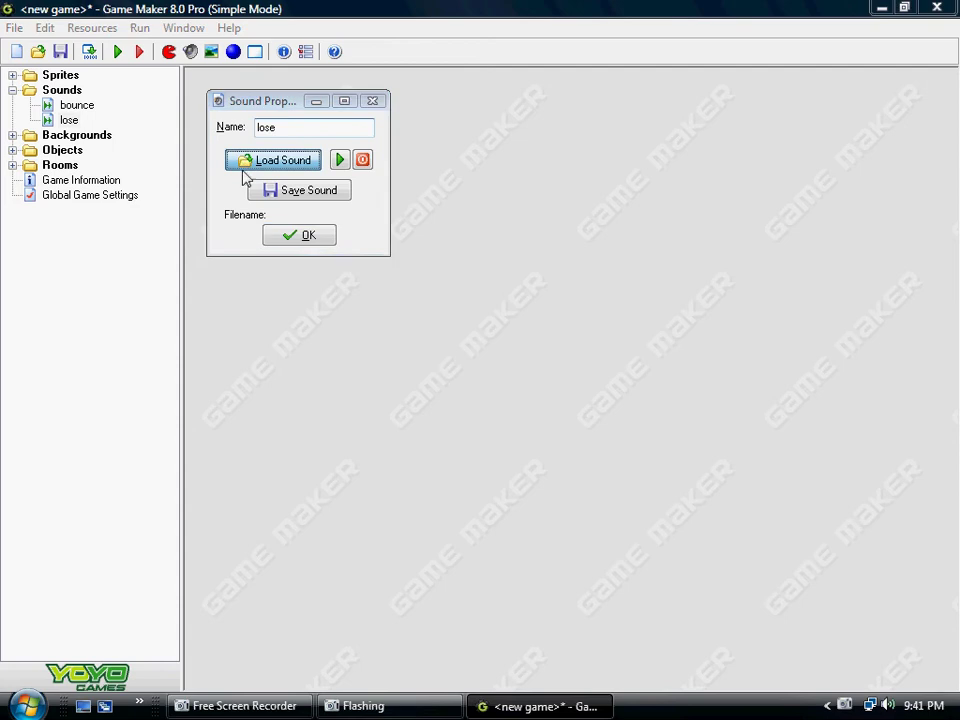
pyautogui.click(243, 169)
pyautogui.moveTo(735, 214); pyautogui.dragTo(726, 356)
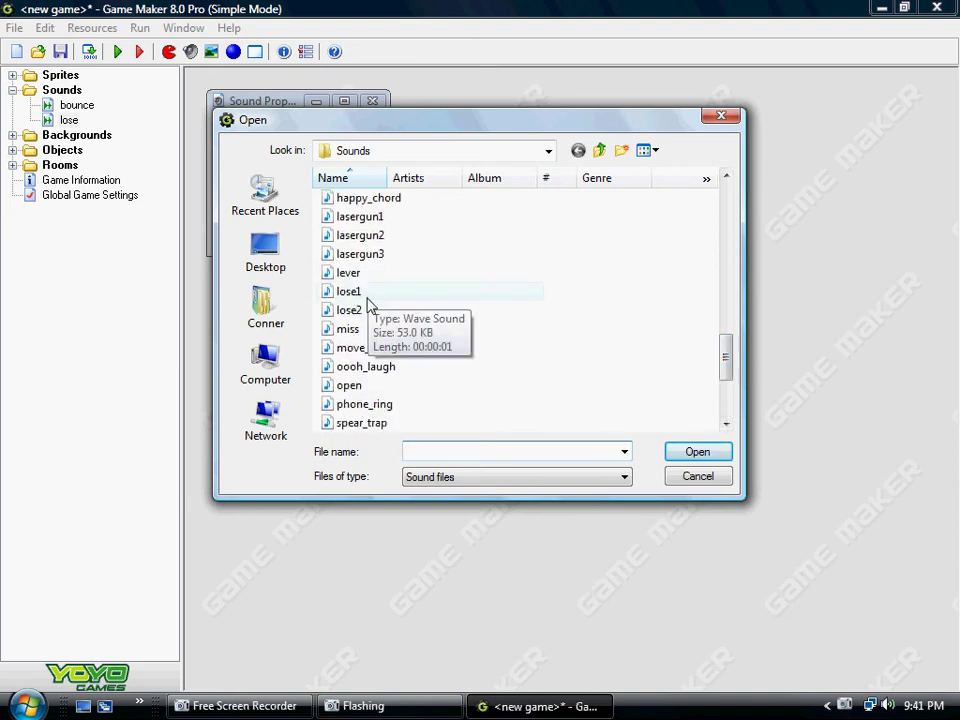
pyautogui.click(367, 307)
pyautogui.click(369, 308)
pyautogui.doubleClick(396, 316)
pyautogui.click(340, 162)
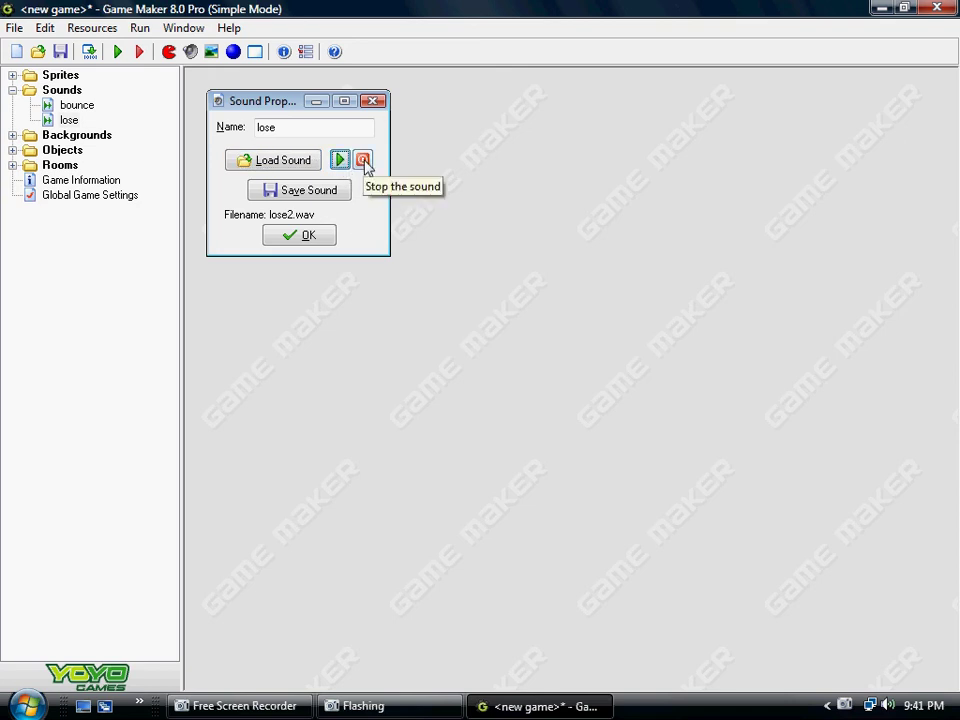
pyautogui.click(295, 239)
pyautogui.click(13, 90)
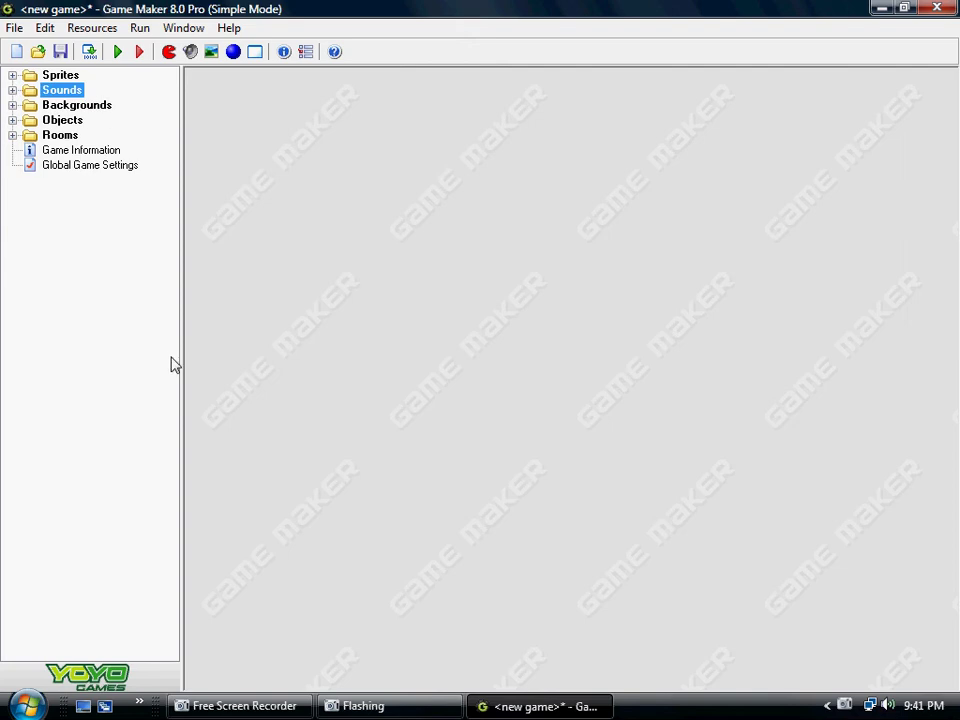
# Open the player object's properties and check the display message action in its enemy collision event.
pyautogui.click(13, 120)
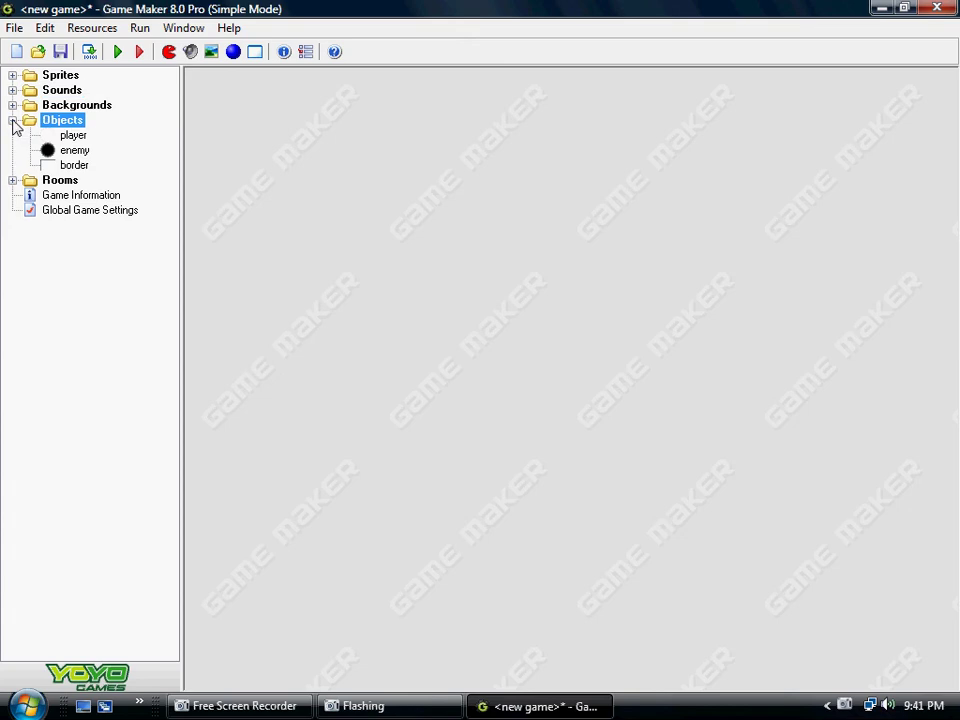
pyautogui.click(63, 137)
pyautogui.doubleClick(63, 137)
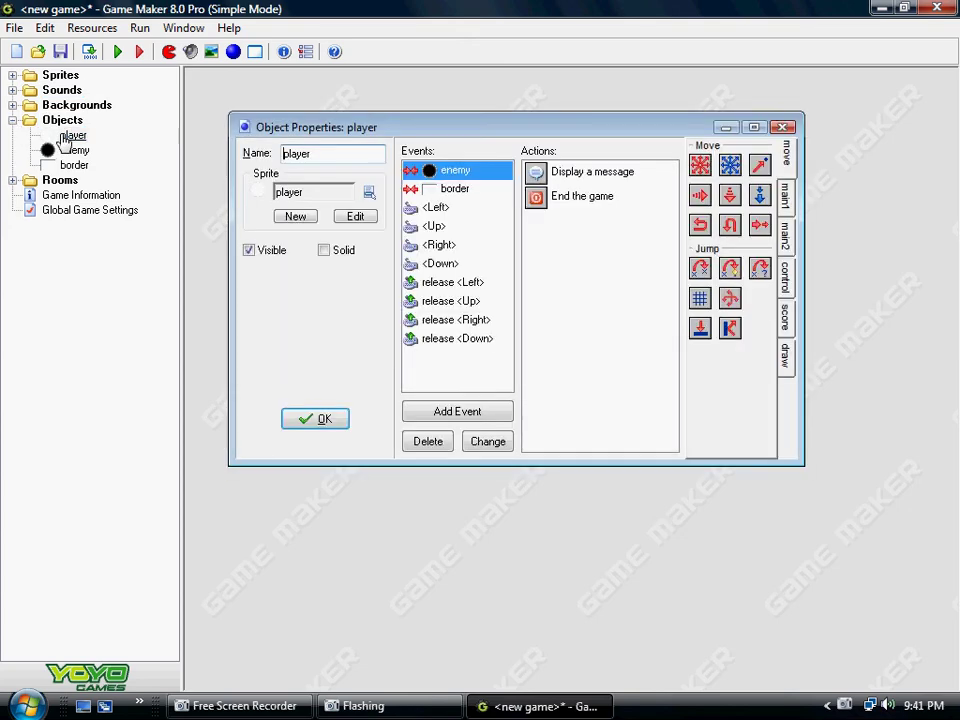
pyautogui.click(458, 189)
pyautogui.press('Up')
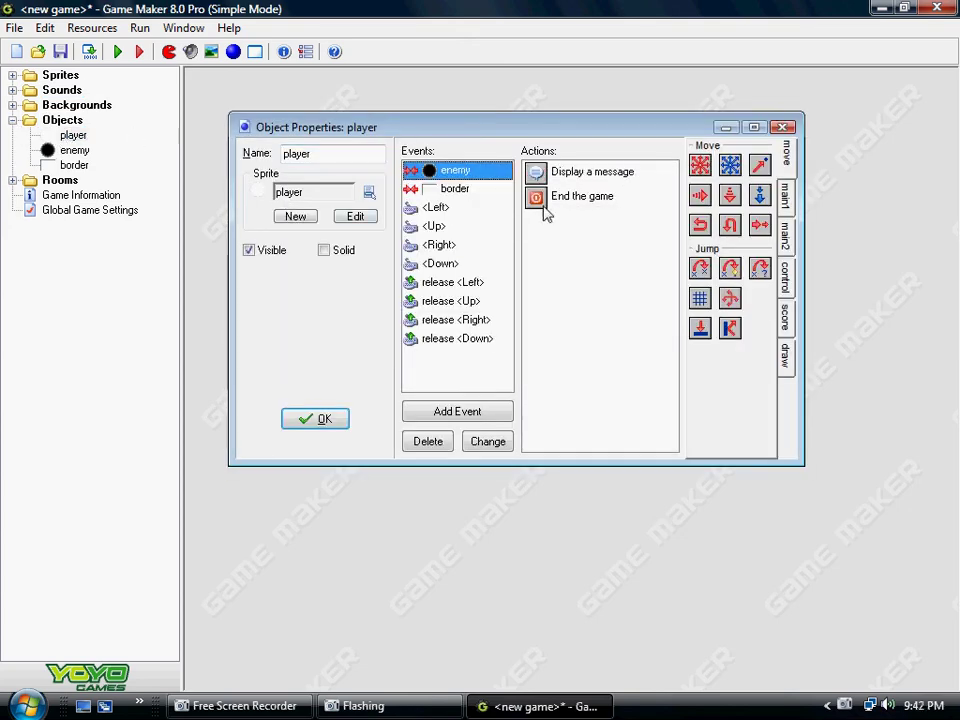
pyautogui.doubleClick(578, 180)
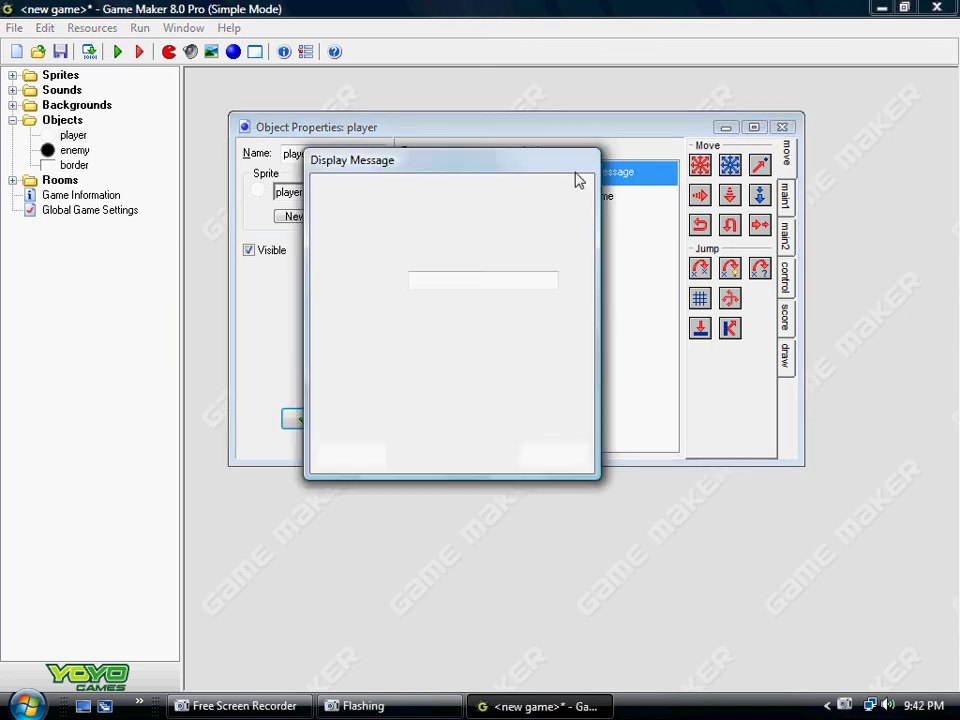
pyautogui.click(351, 456)
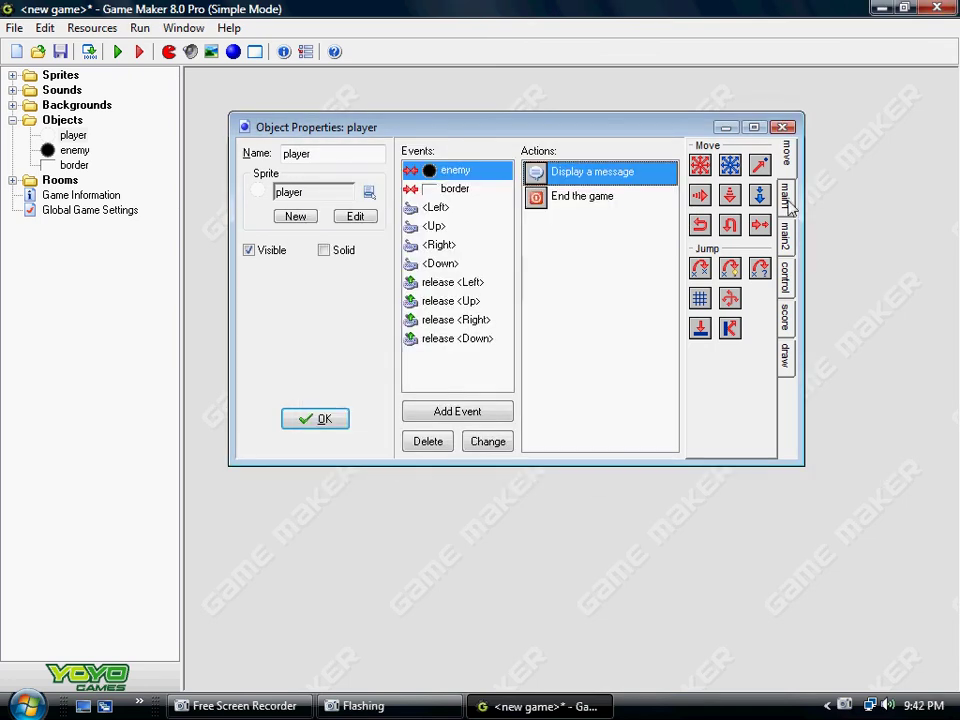
# Add a Play Sound action with no sound chosen to the enemy collision event, between the message and end-game actions.
pyautogui.click(785, 200)
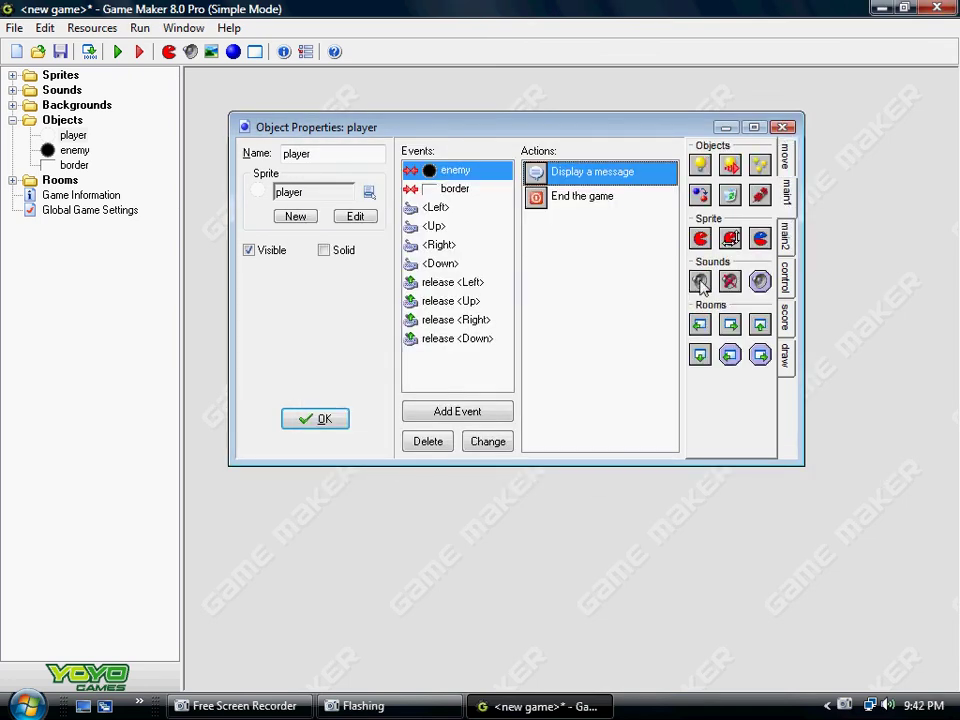
pyautogui.moveTo(700, 282); pyautogui.dragTo(354, 328)
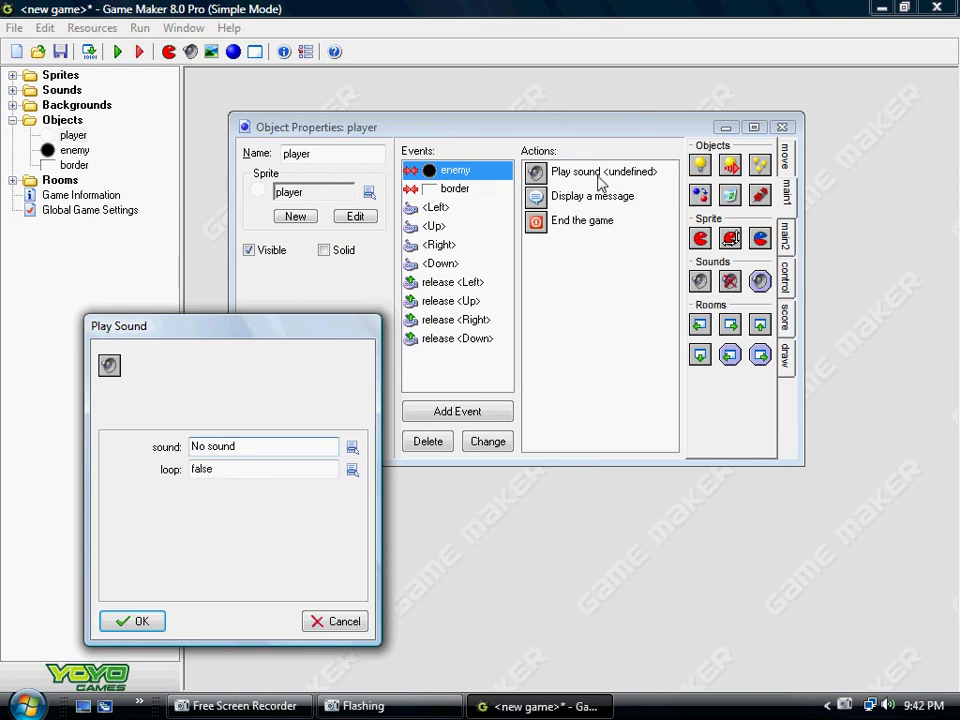
pyautogui.click(328, 621)
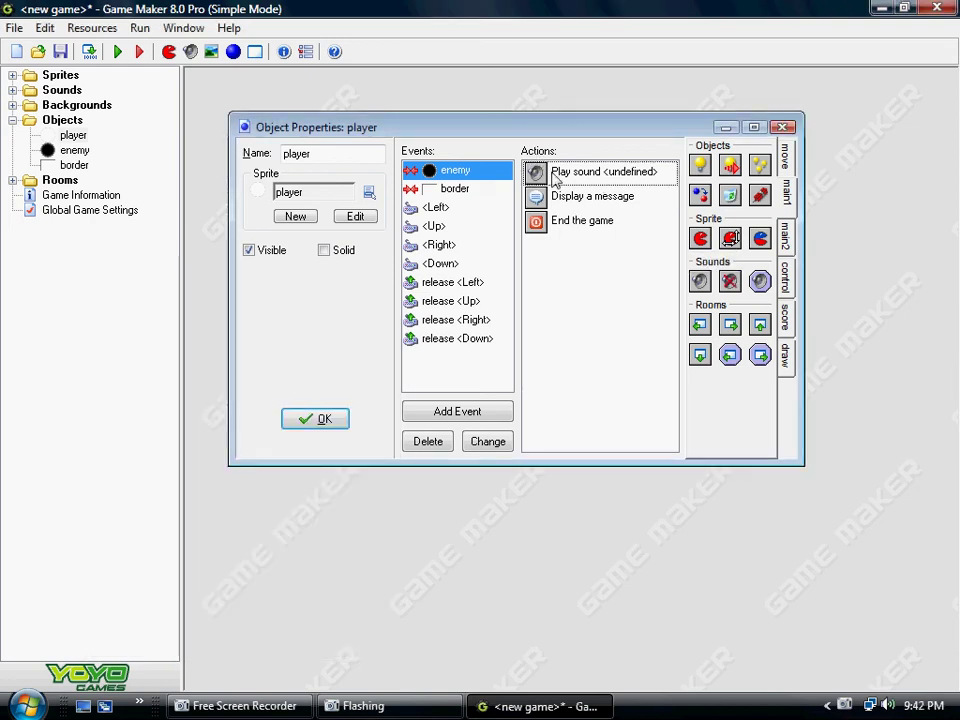
pyautogui.moveTo(579, 162); pyautogui.dragTo(583, 223)
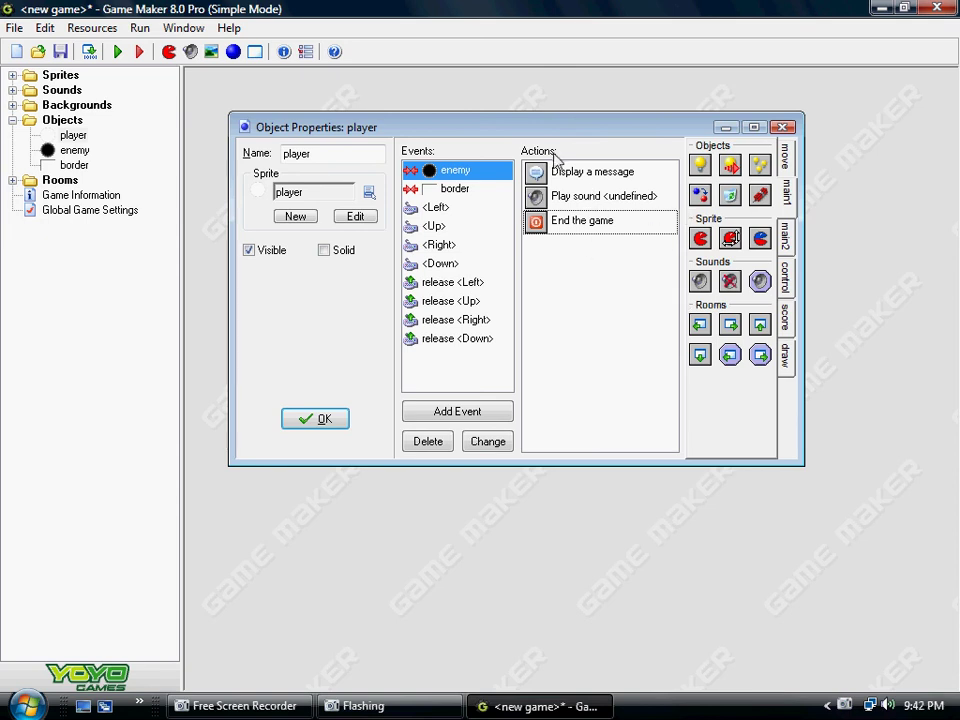
# Check the display message action, then move the Play Sound action above it in the player's enemy collision event.
pyautogui.doubleClick(598, 174)
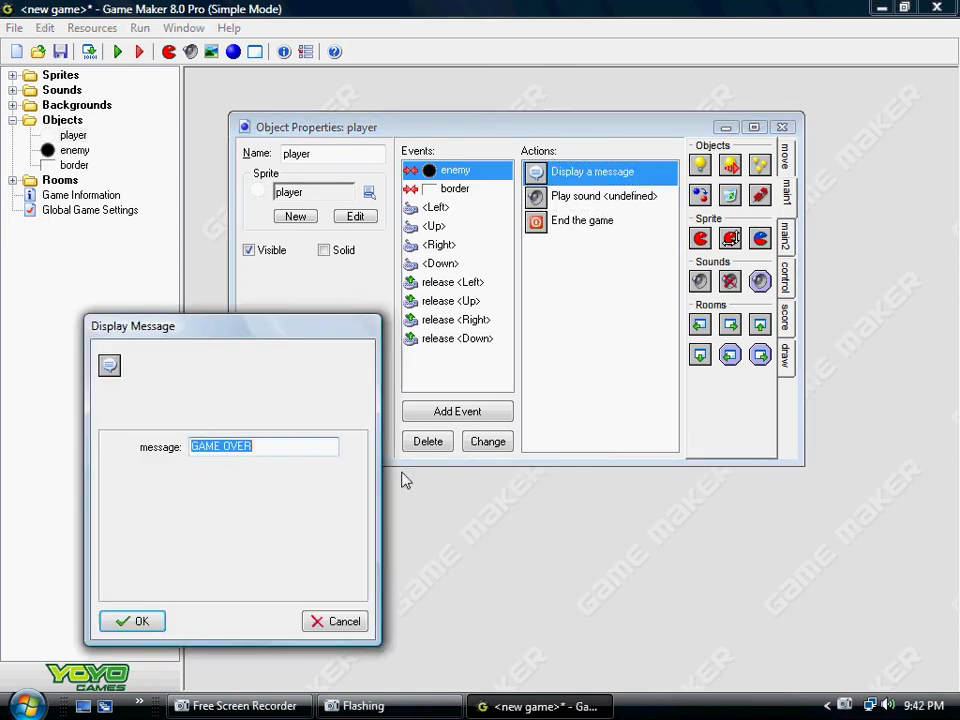
pyautogui.click(134, 622)
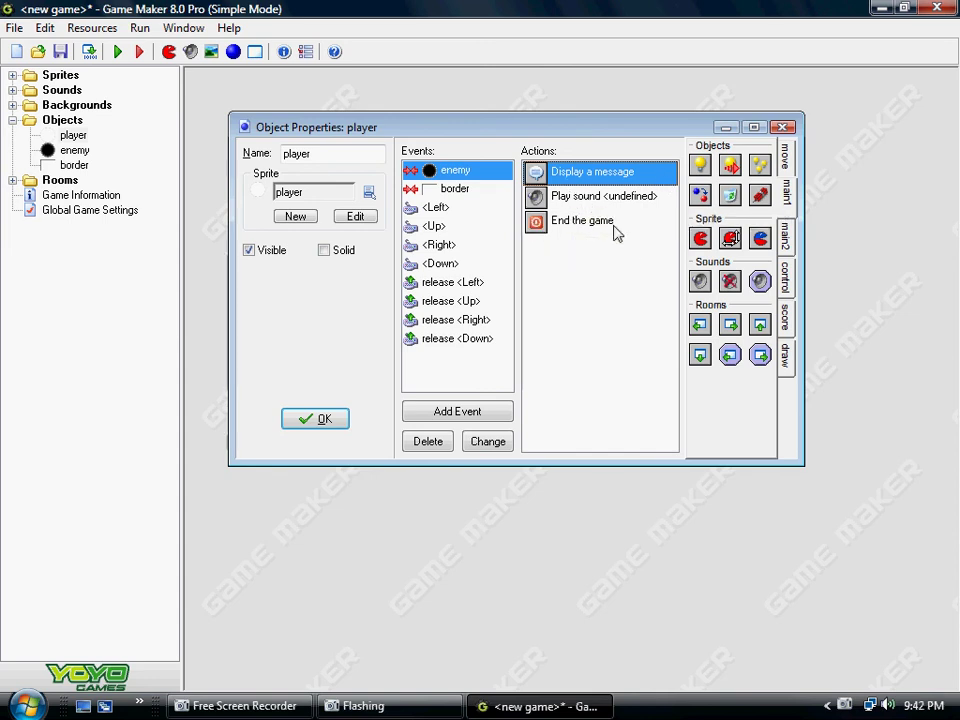
pyautogui.click(596, 199)
pyautogui.moveTo(593, 170); pyautogui.dragTo(614, 178)
pyautogui.doubleClick(612, 178)
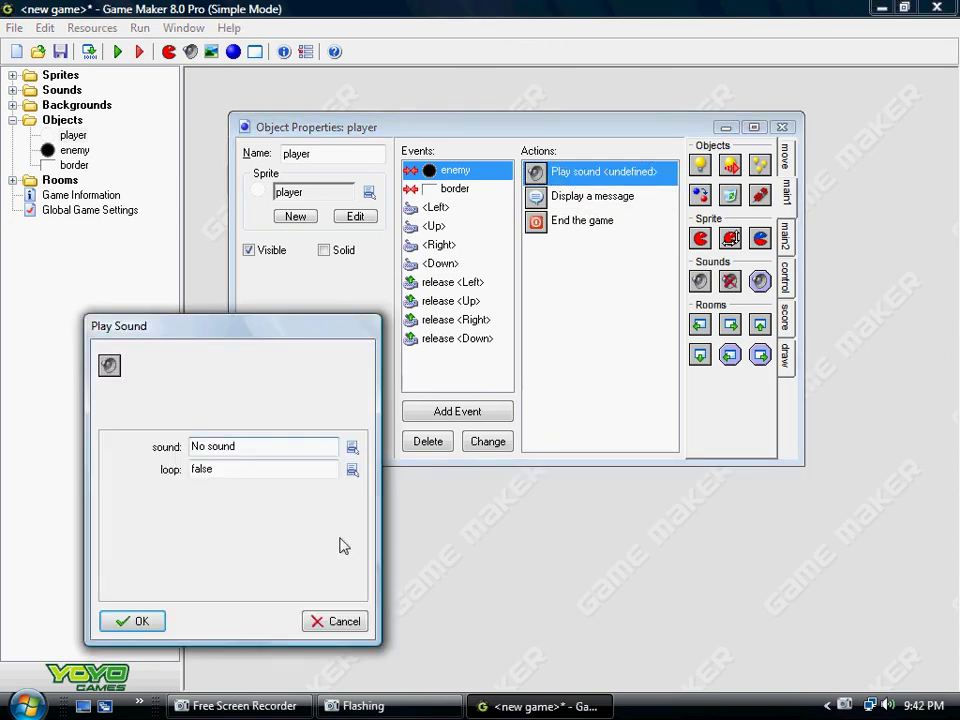
pyautogui.click(134, 625)
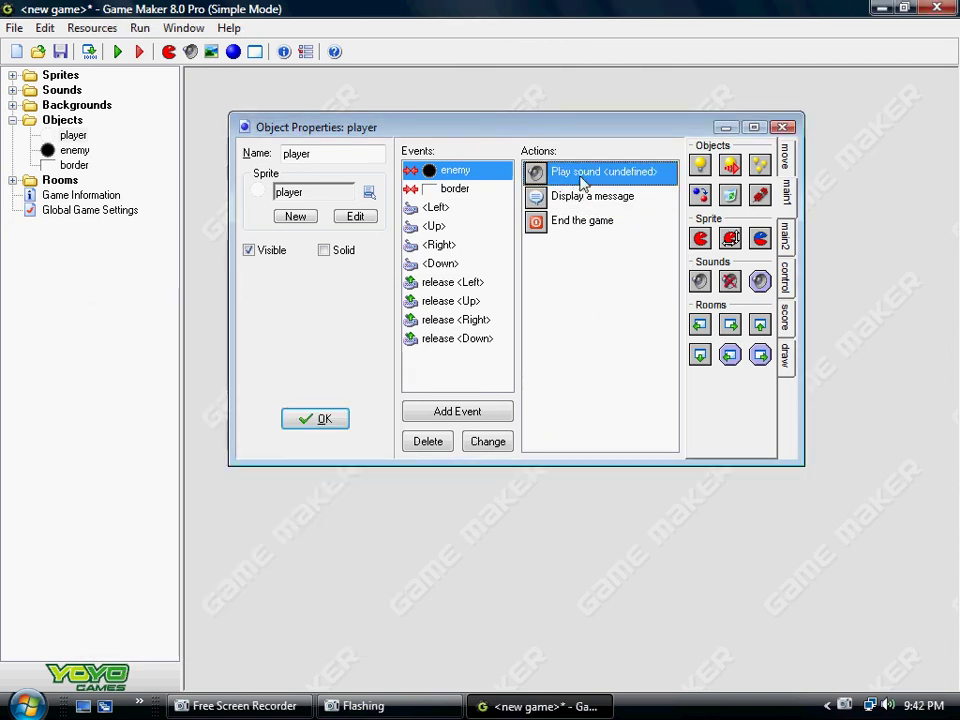
pyautogui.moveTo(586, 200); pyautogui.dragTo(573, 170)
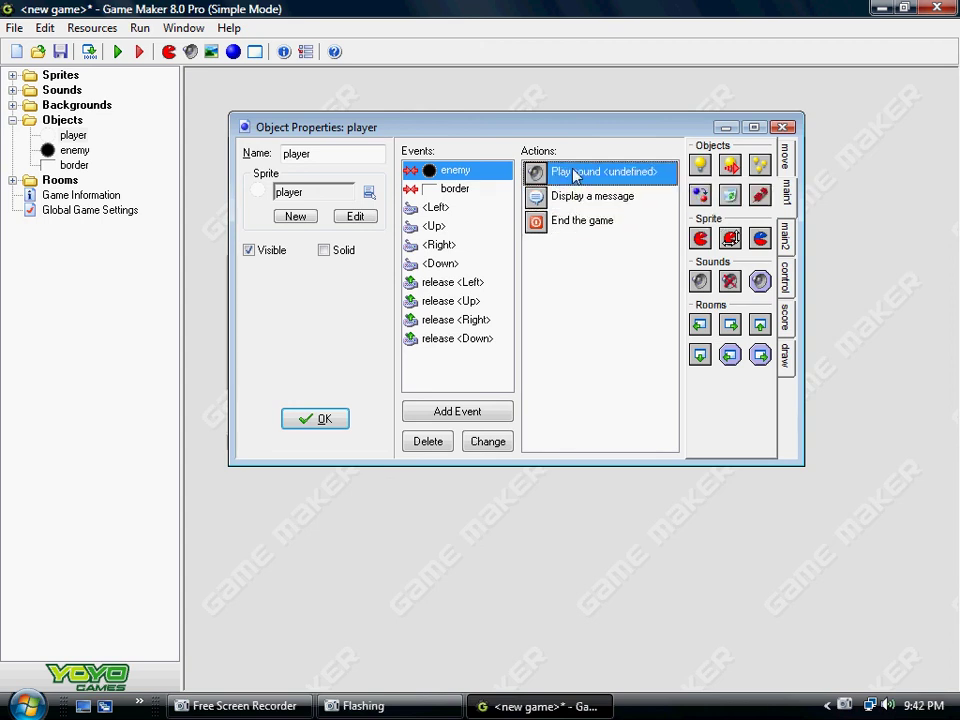
# Set the Play Sound action in the player's enemy collision event to the lose sound and confirm the object properties.
pyautogui.doubleClick(576, 173)
pyautogui.click(352, 447)
pyautogui.click(405, 494)
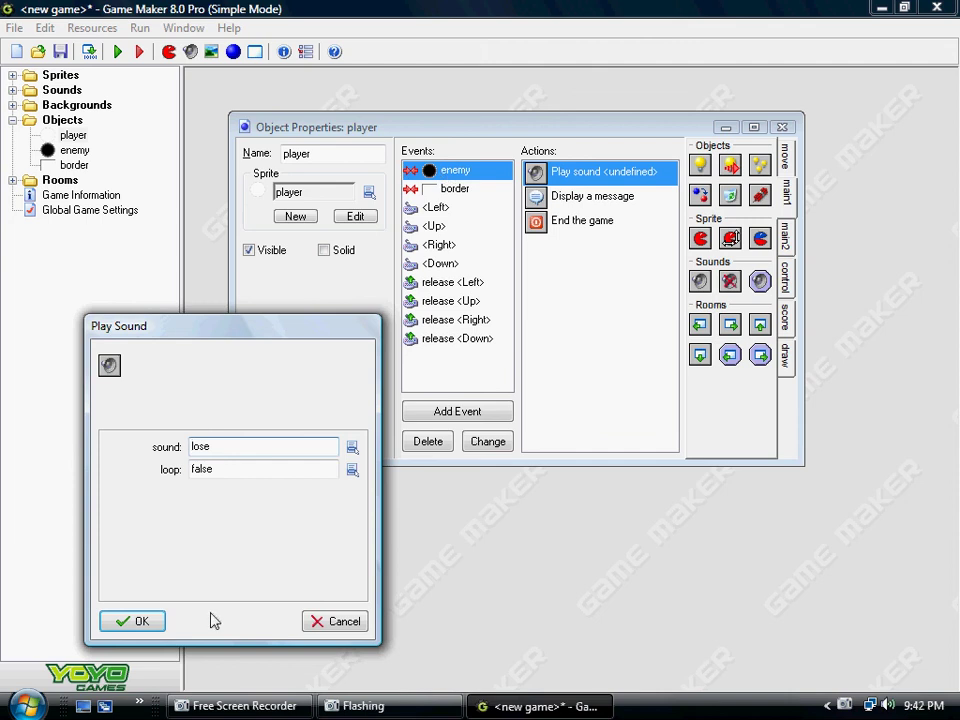
pyautogui.click(138, 622)
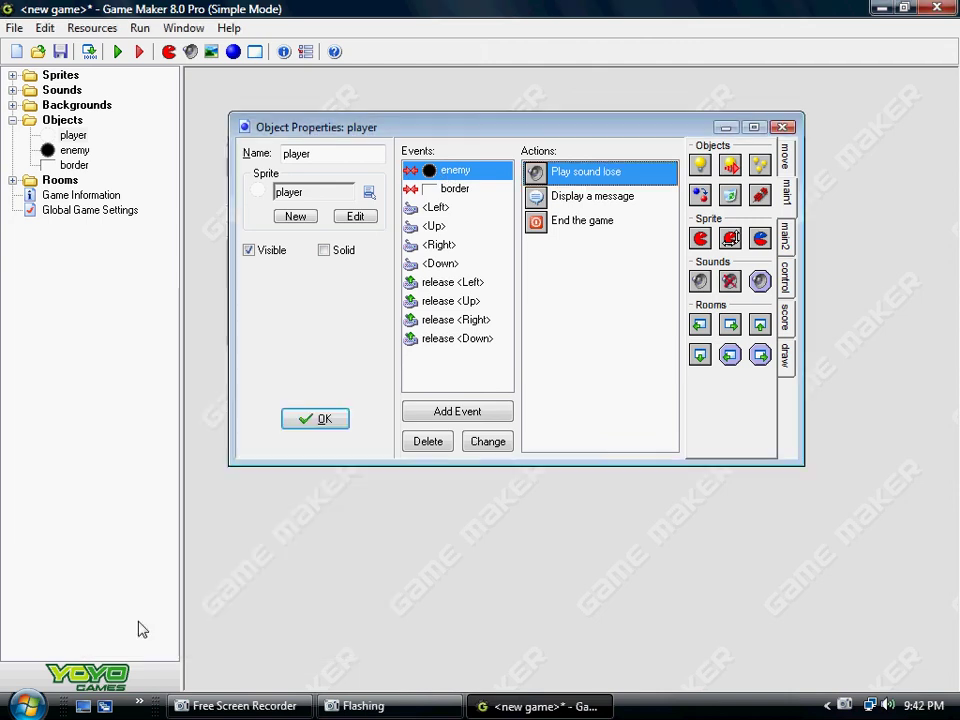
pyautogui.click(302, 421)
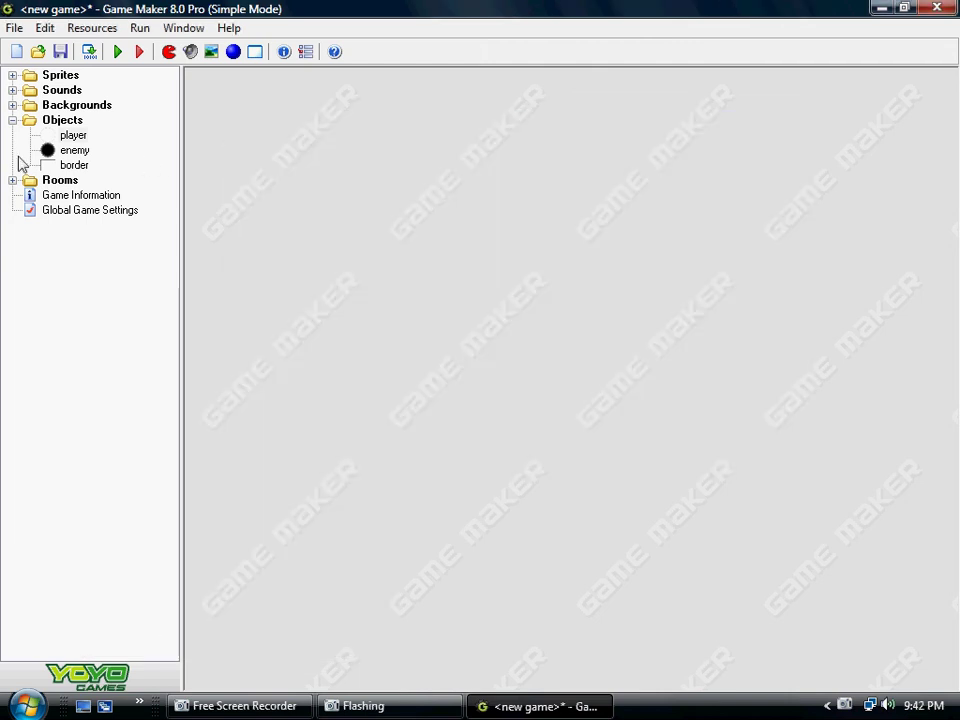
pyautogui.doubleClick(75, 137)
pyautogui.click(320, 443)
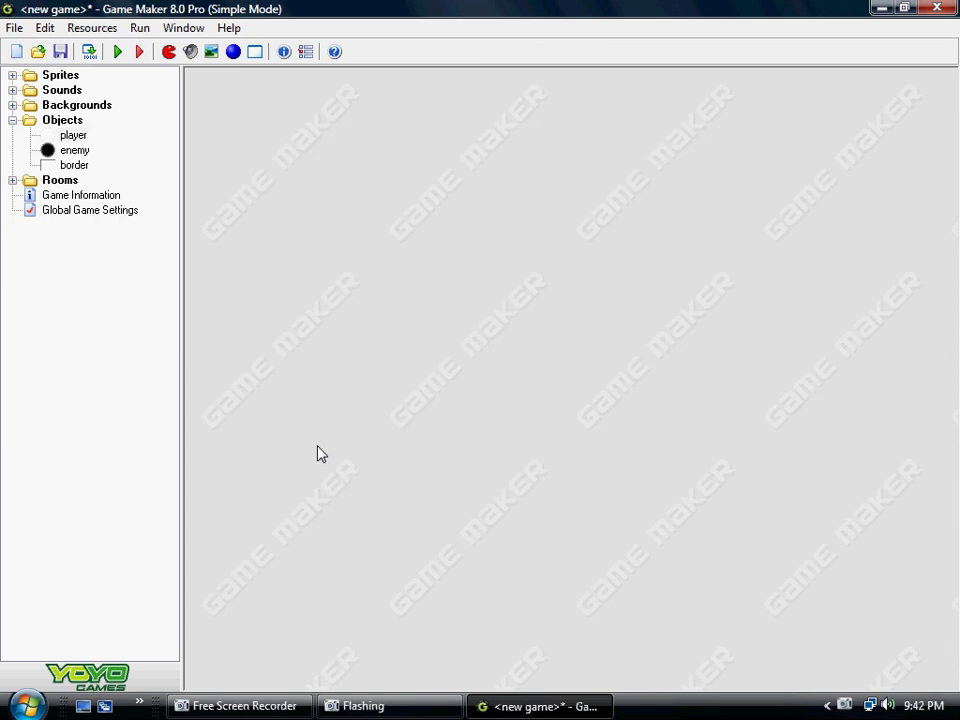
# Add a Play Sound action with the bounce sound, without looping, to the enemy object's border collision event.
pyautogui.doubleClick(75, 150)
pyautogui.click(505, 233)
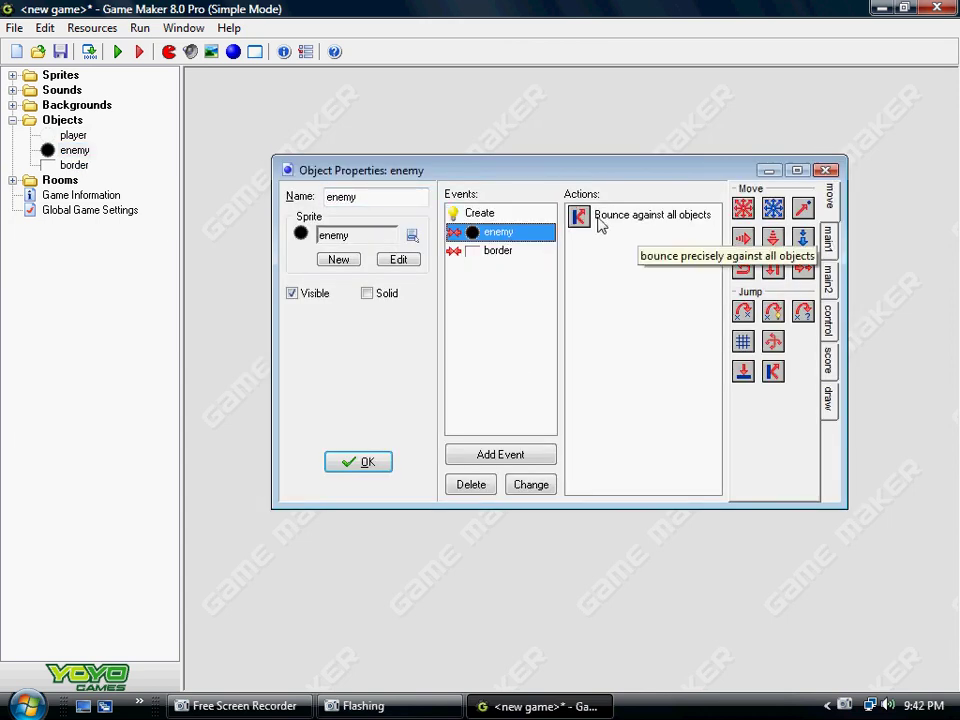
pyautogui.click(516, 250)
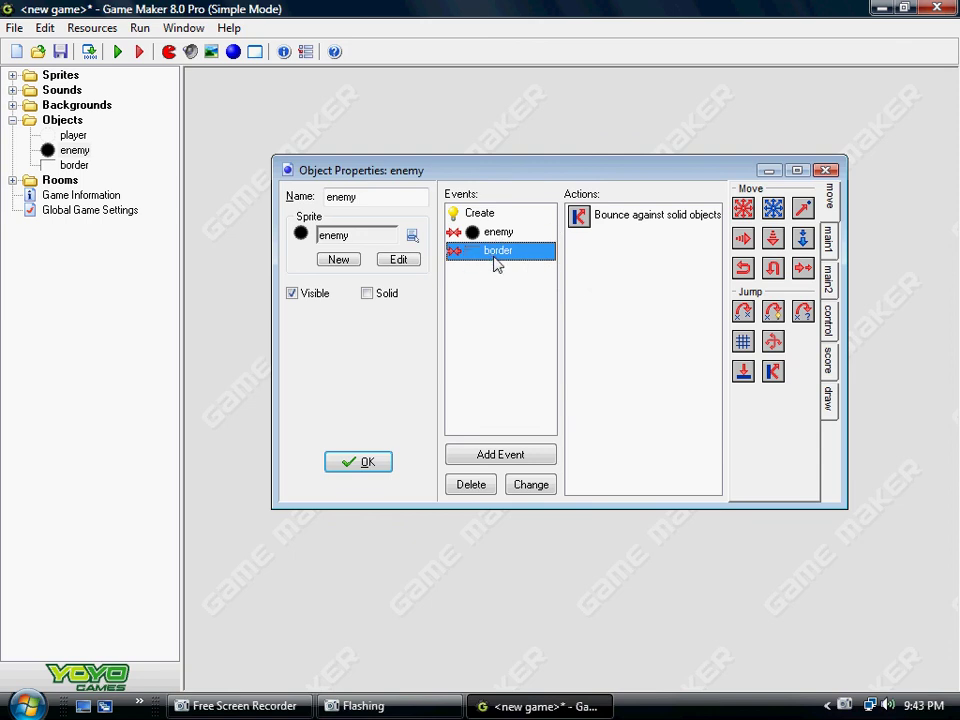
pyautogui.click(829, 238)
pyautogui.click(830, 276)
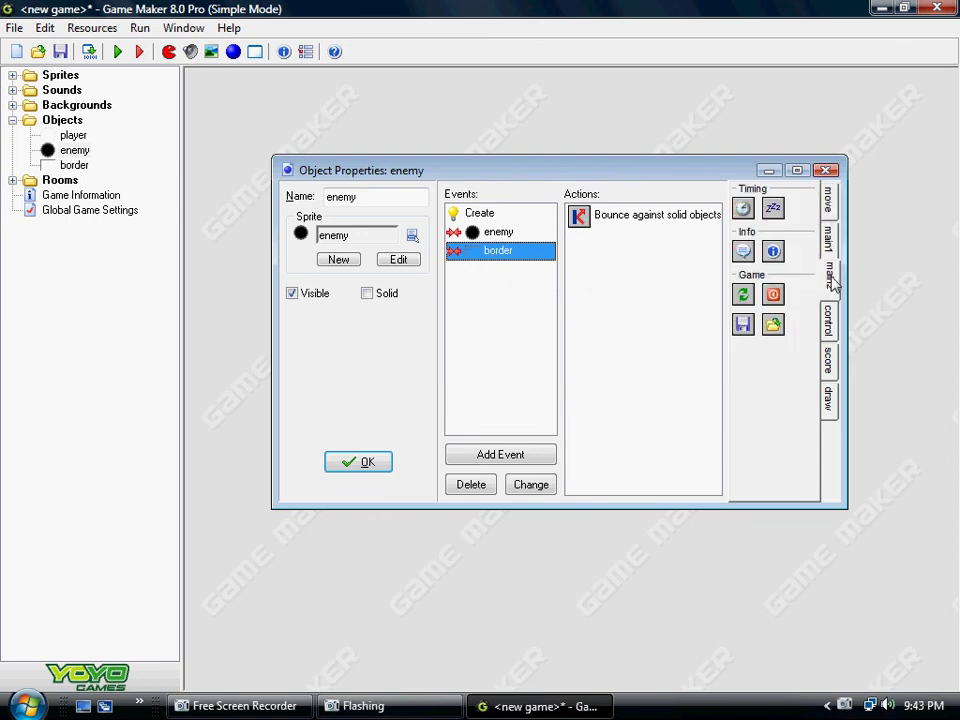
pyautogui.click(830, 242)
pyautogui.moveTo(743, 324); pyautogui.dragTo(563, 246)
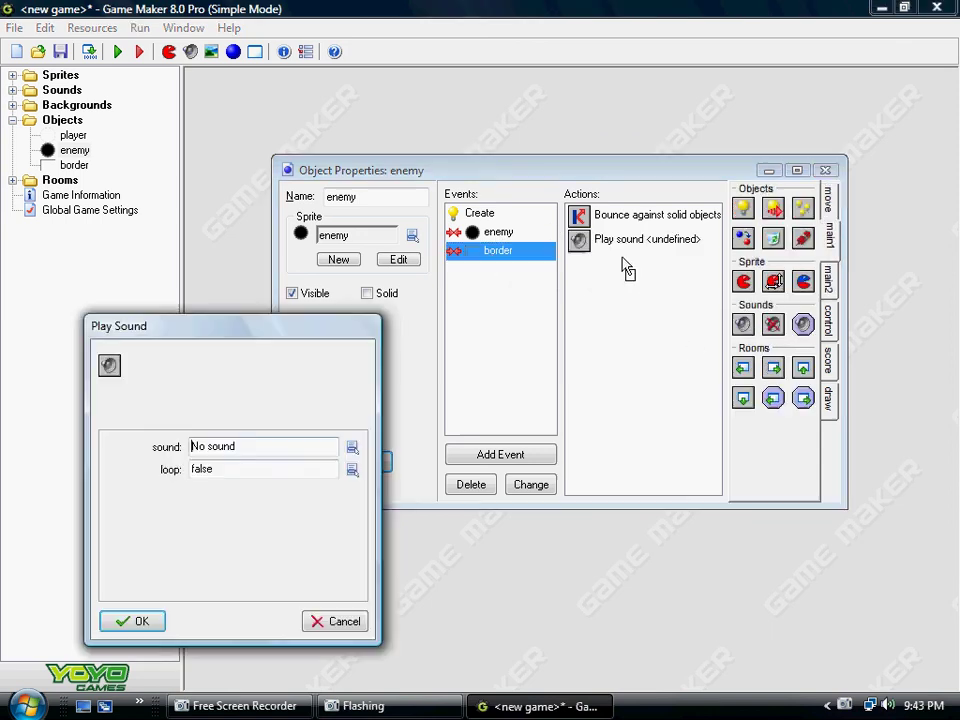
pyautogui.click(352, 446)
pyautogui.click(385, 465)
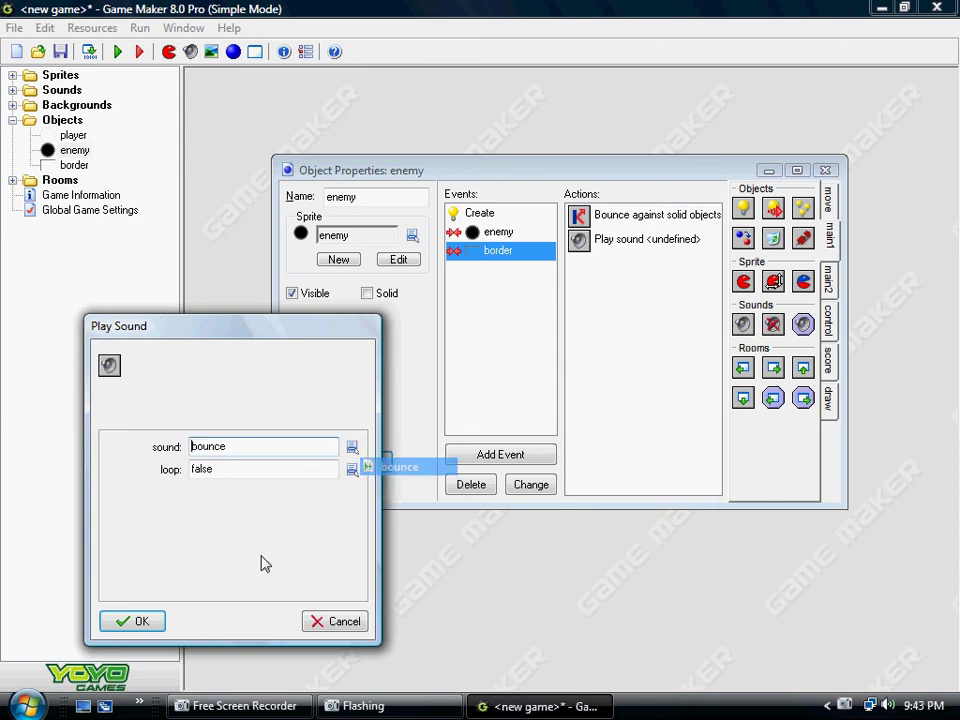
pyautogui.click(141, 621)
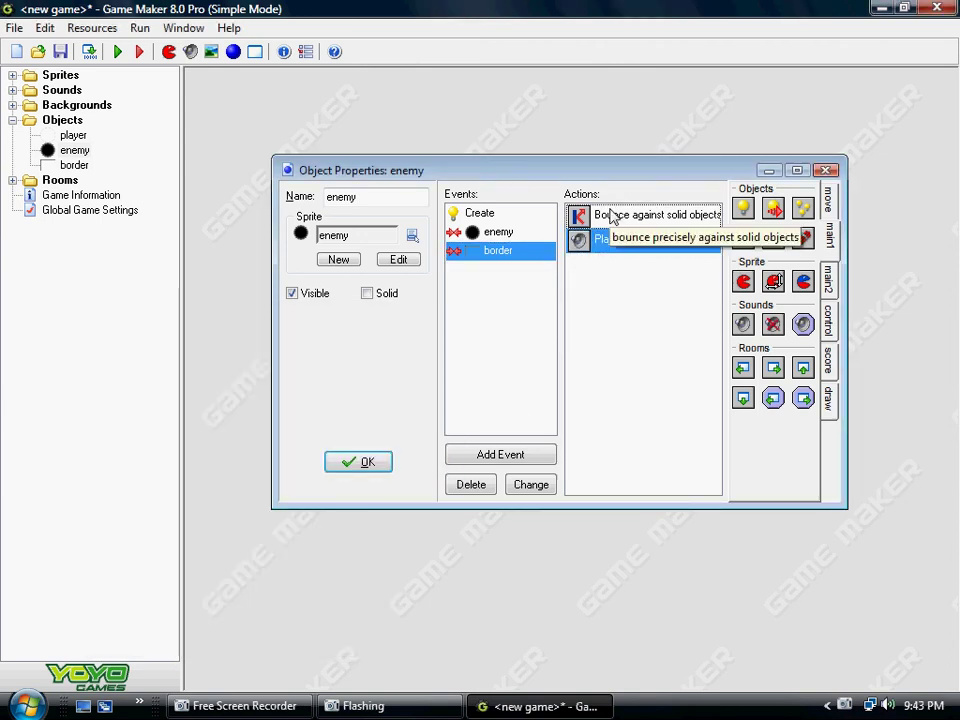
# Review the actions in the enemy object's enemy and border collision events and confirm the object properties.
pyautogui.moveTo(604, 240); pyautogui.dragTo(626, 252)
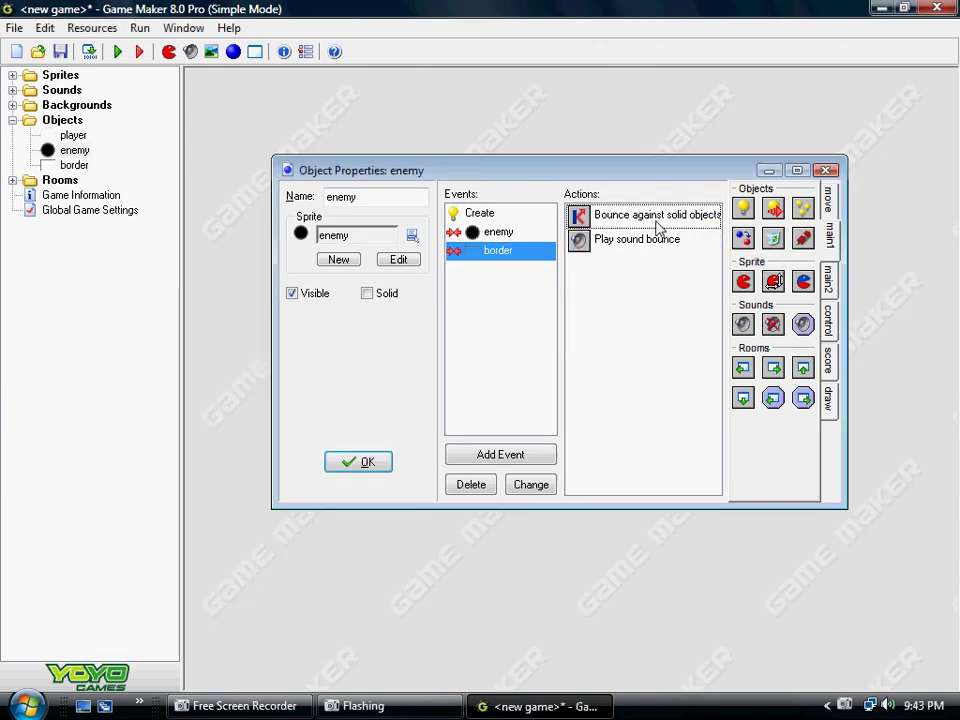
pyautogui.click(503, 236)
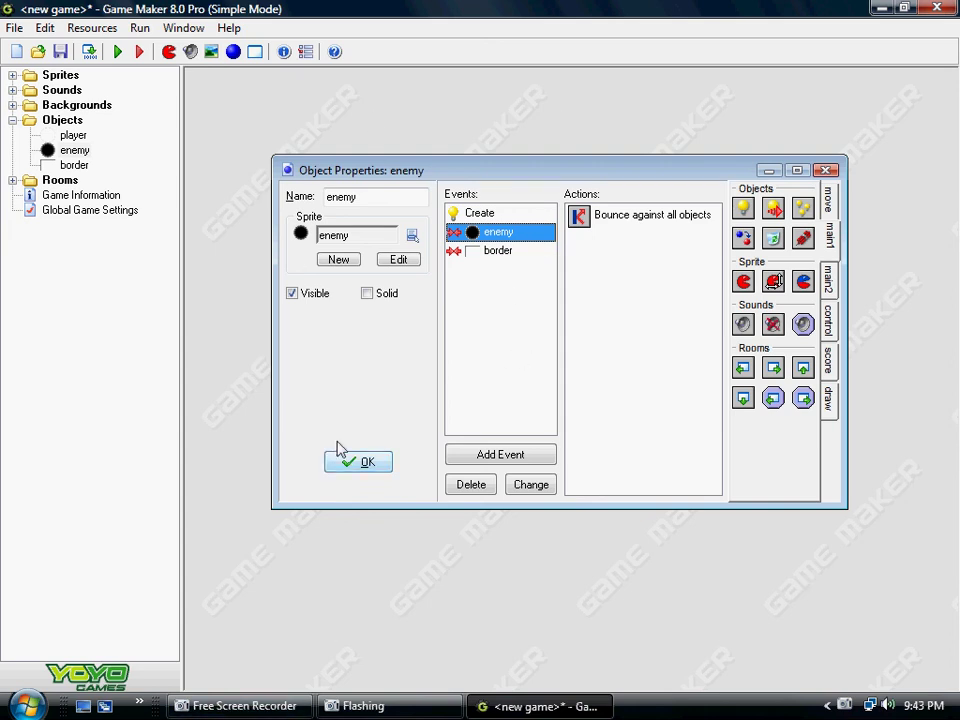
pyautogui.click(498, 252)
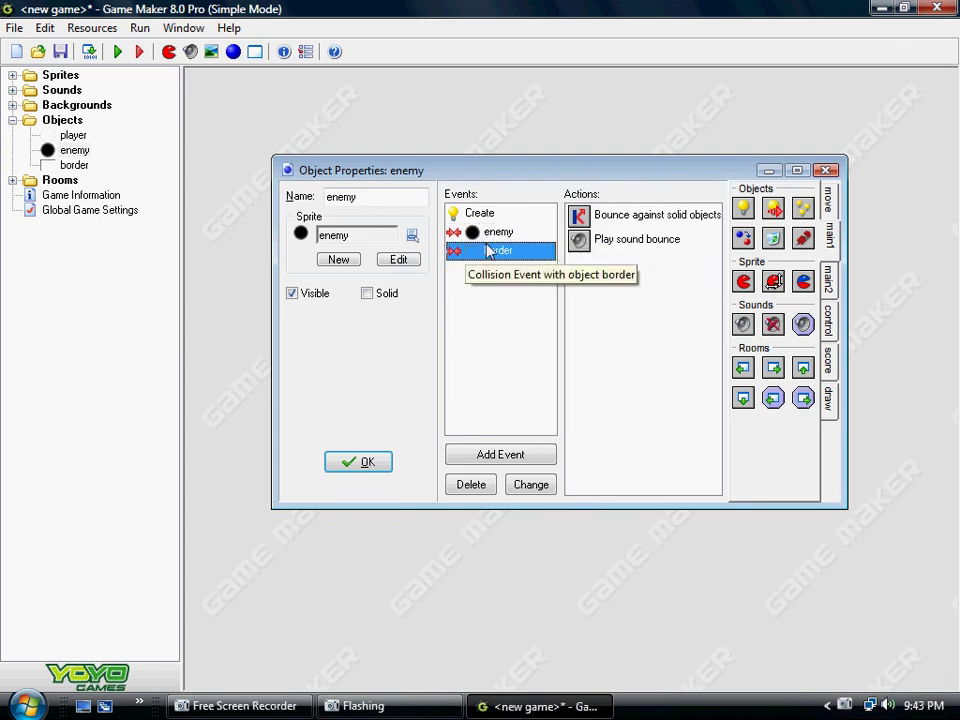
pyautogui.click(364, 463)
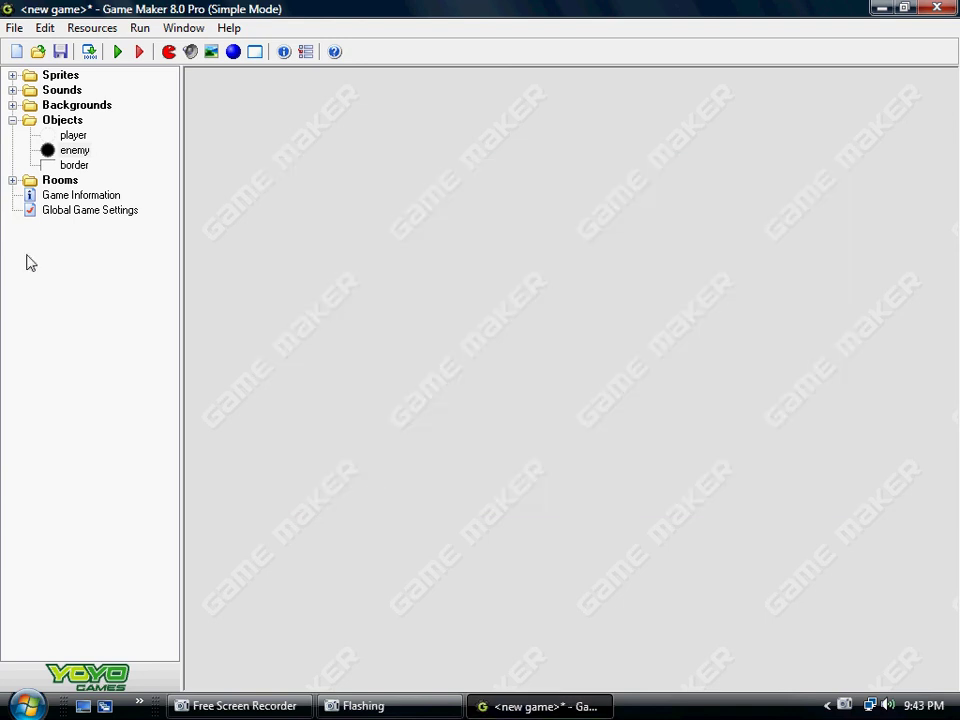
# Collapse the Objects folder and save the game as The Game in the Examples folder, replacing the existing file.
pyautogui.click(12, 121)
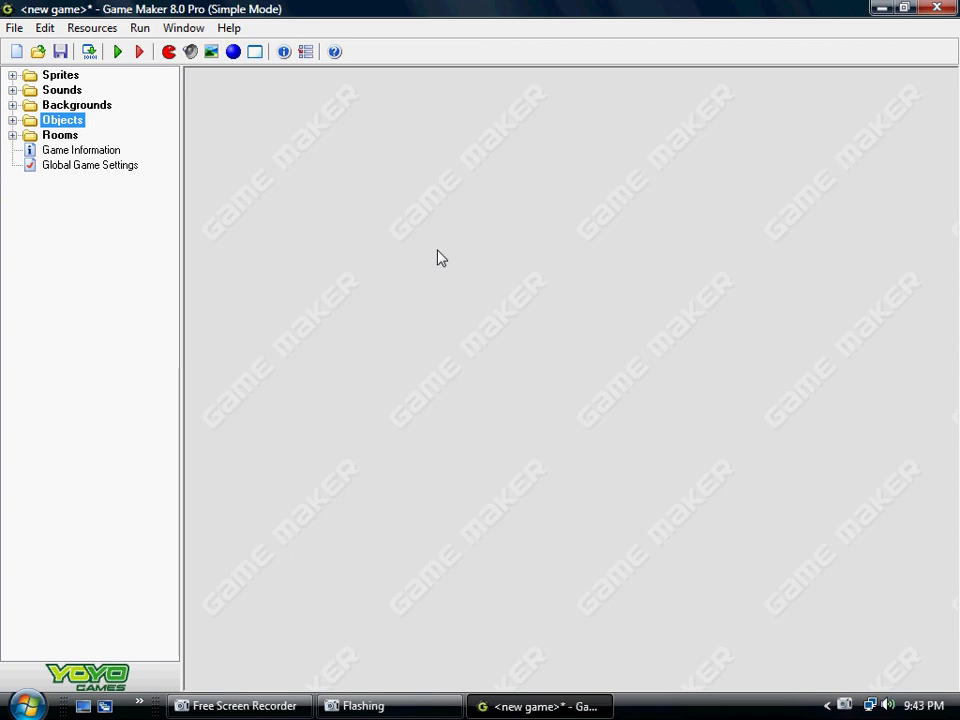
pyautogui.click(60, 52)
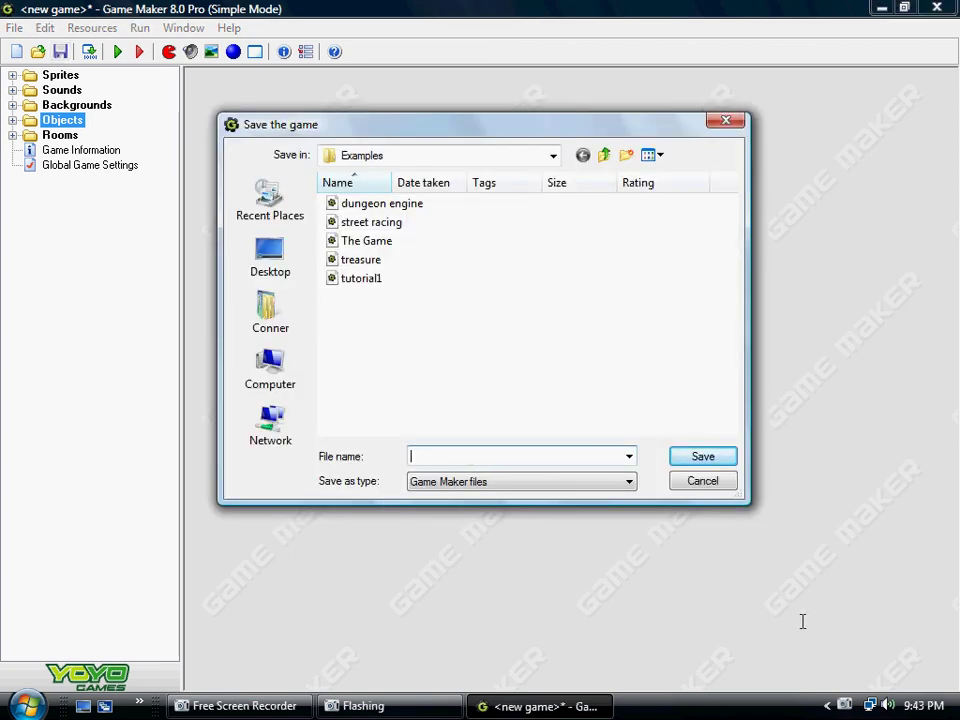
pyautogui.write('The G')
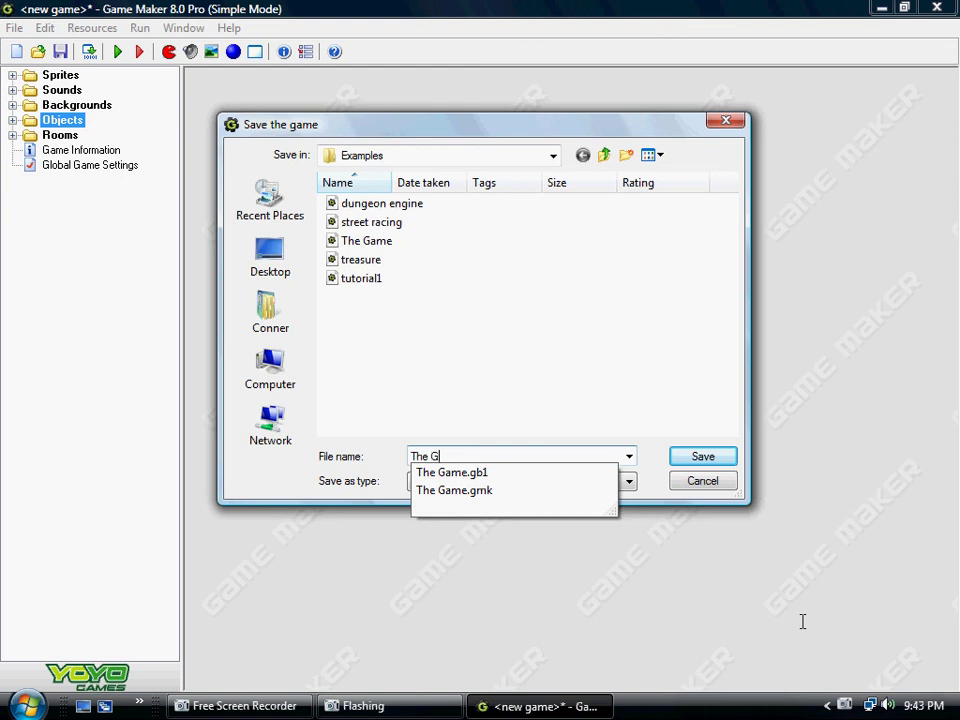
pyautogui.write('ame')
pyautogui.press('Return')
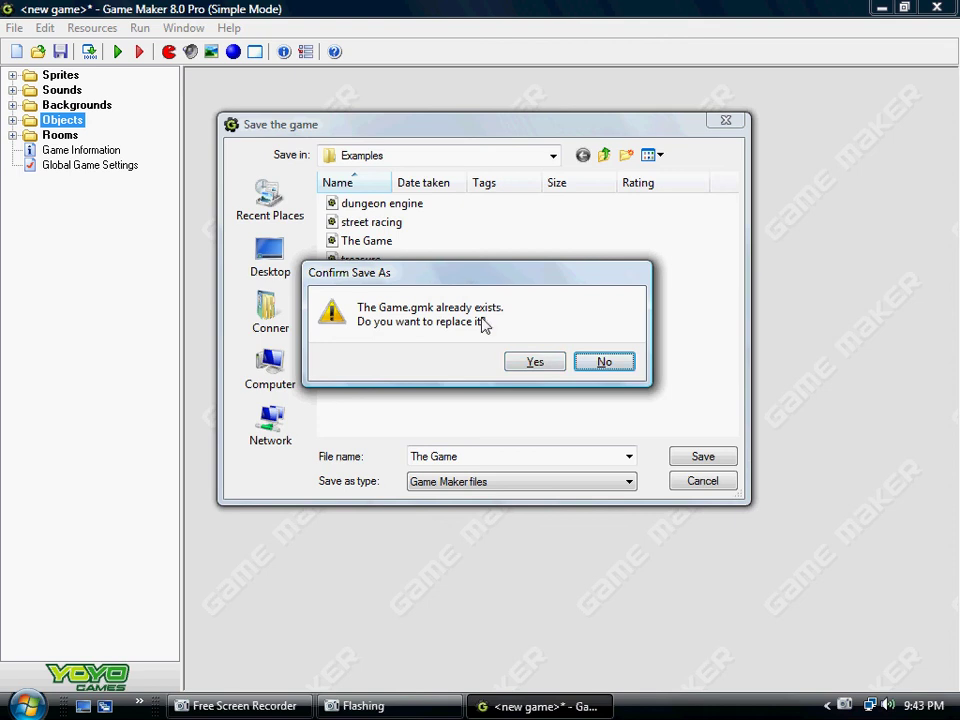
pyautogui.click(531, 362)
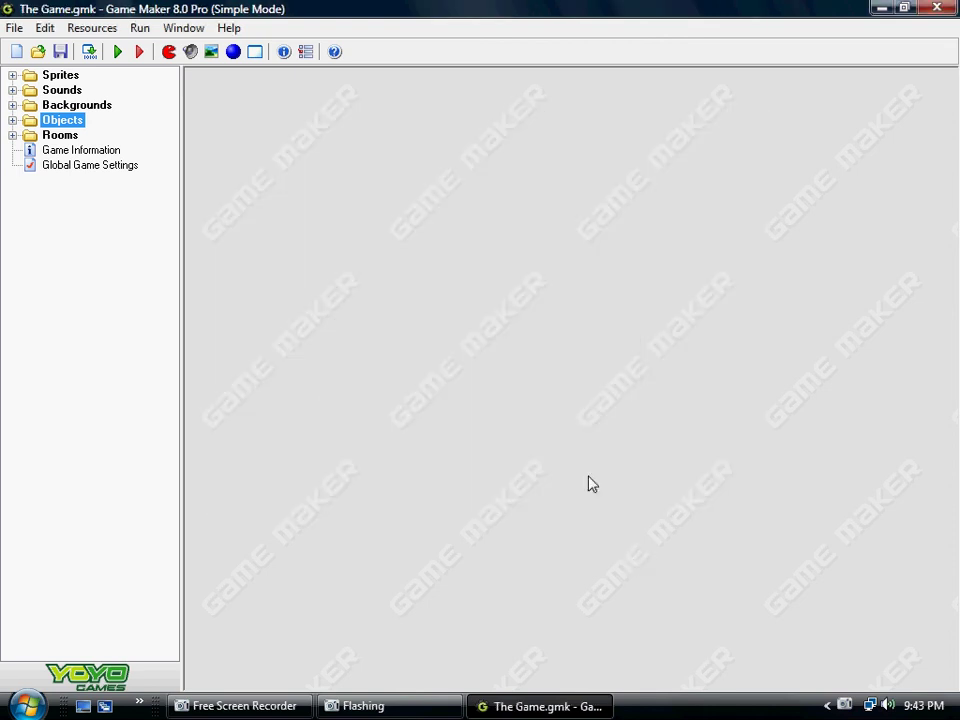